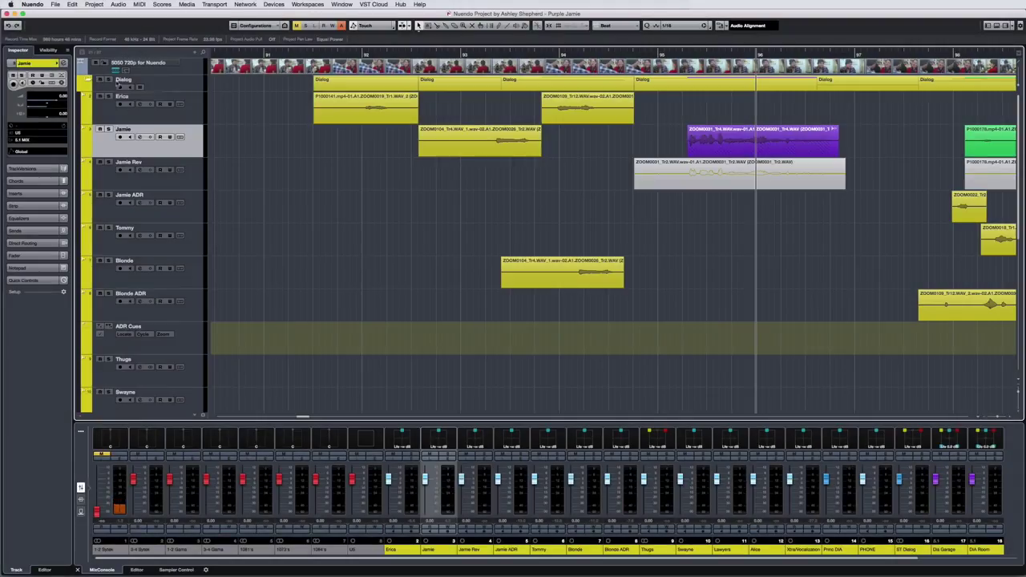
# Open Direct Offline Processing and select the ZOOM0026_Tr2 clip on the Blonde track
pyautogui.click(119, 4)
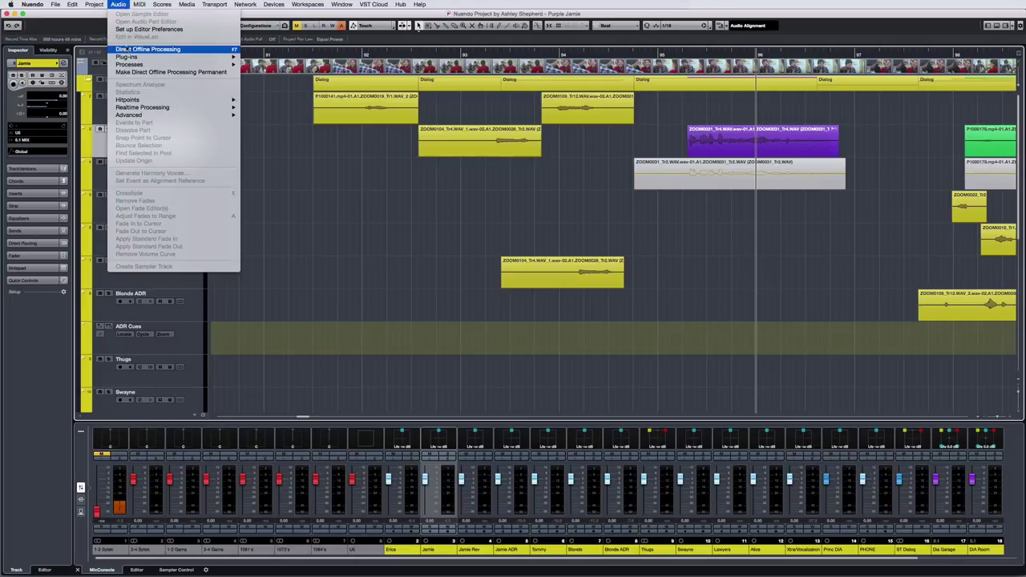
pyautogui.click(185, 50)
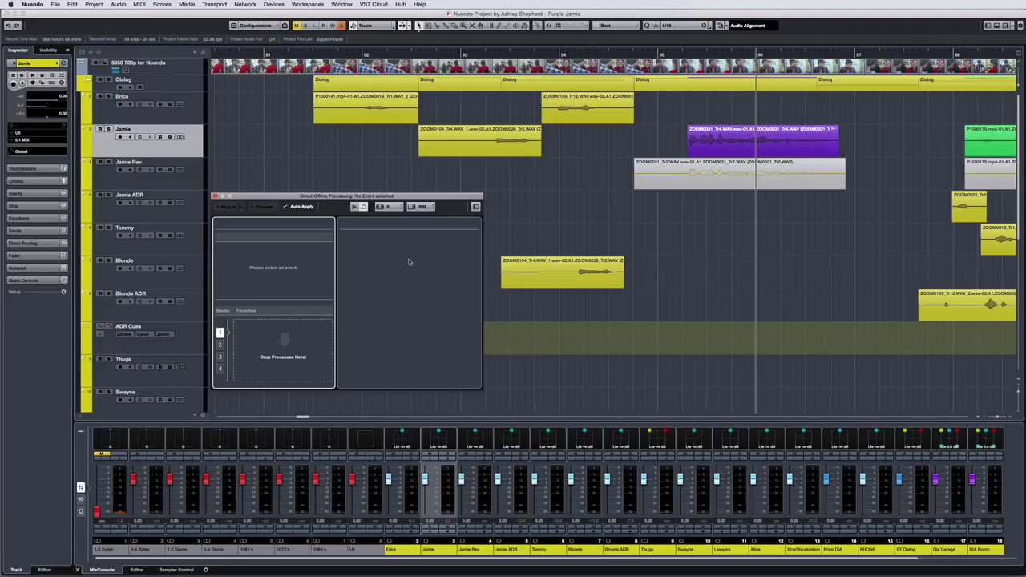
pyautogui.click(536, 274)
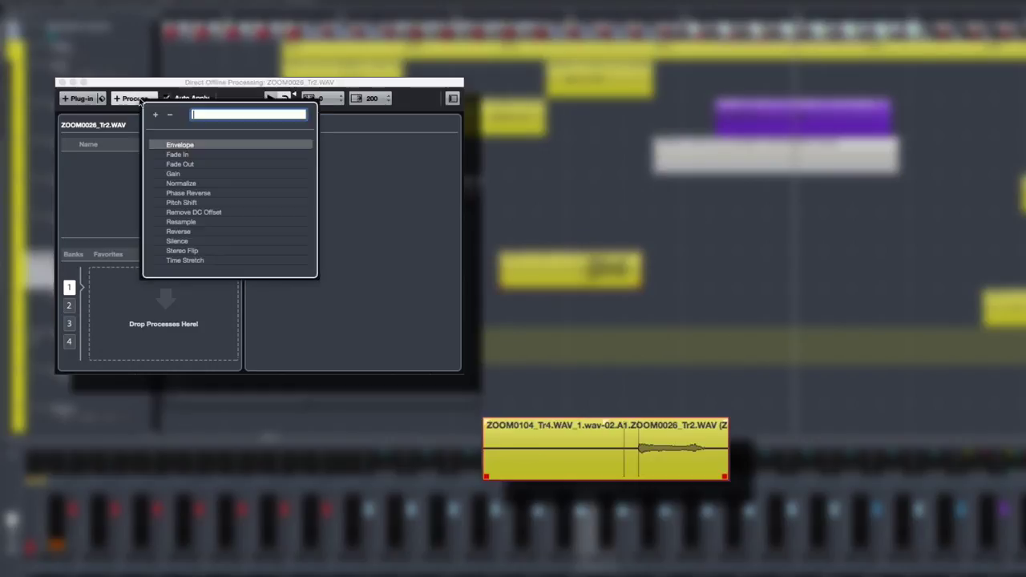
# Add Normalize to the clip and set its target level to about -18 dB
pyautogui.click(176, 184)
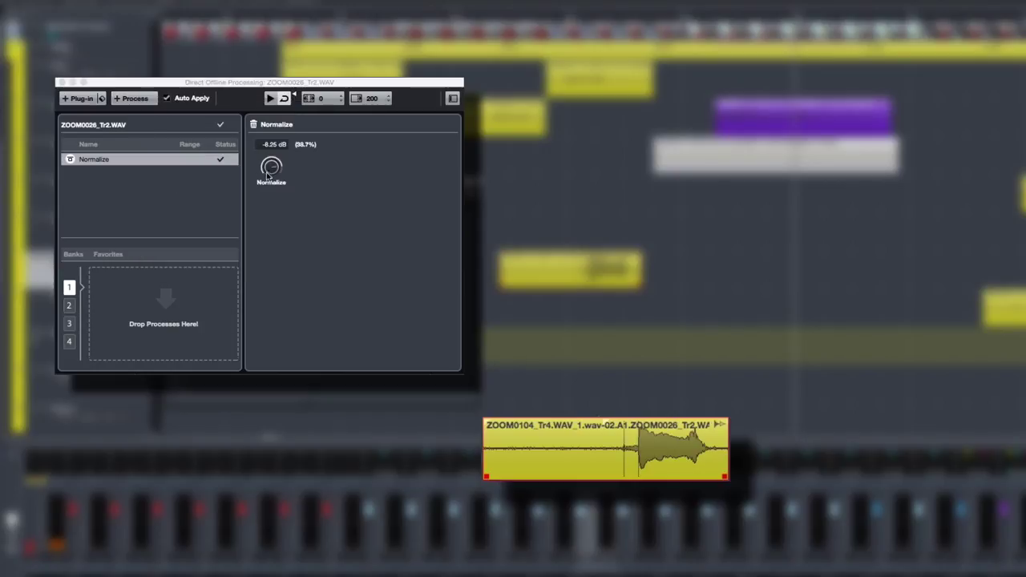
pyautogui.moveTo(271, 167); pyautogui.dragTo(266, 211)
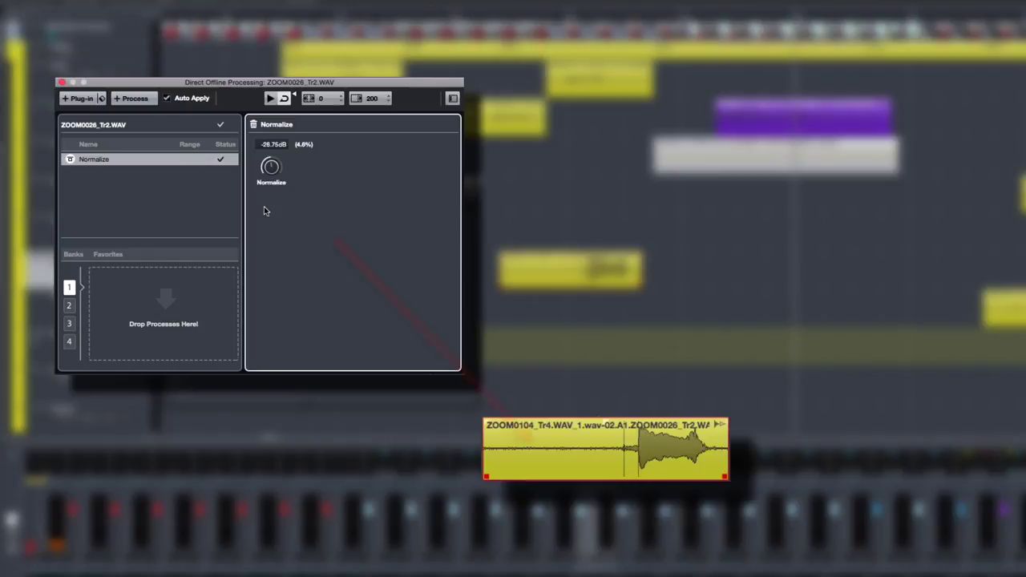
pyautogui.moveTo(263, 178); pyautogui.dragTo(267, 156)
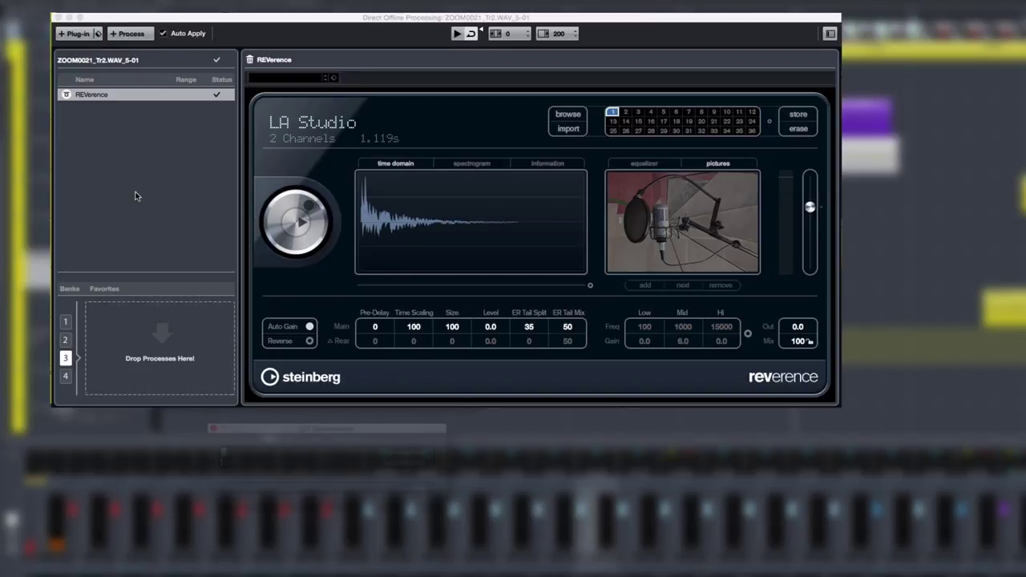
pyautogui.press('F12')
pyautogui.click(63, 377)
pyautogui.click(64, 377)
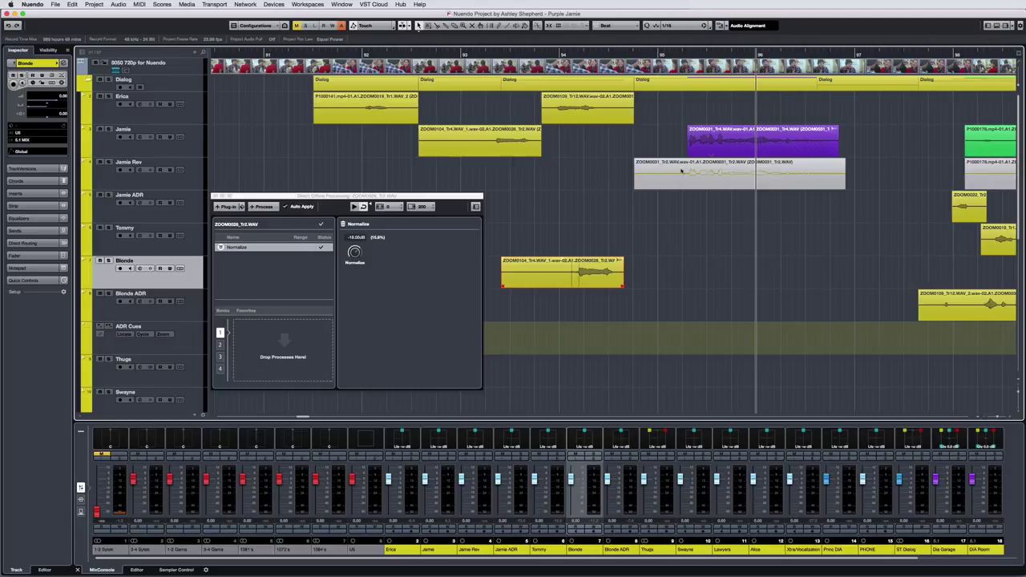
# On the purple ZOOM0031 clip, readjust the Limiter output to about -20
pyautogui.click(720, 142)
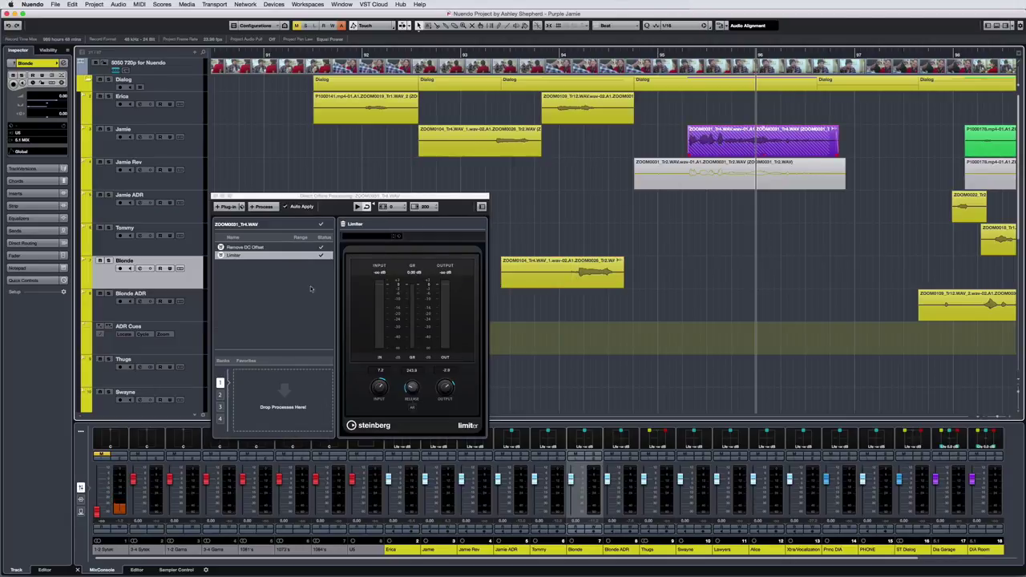
pyautogui.click(254, 248)
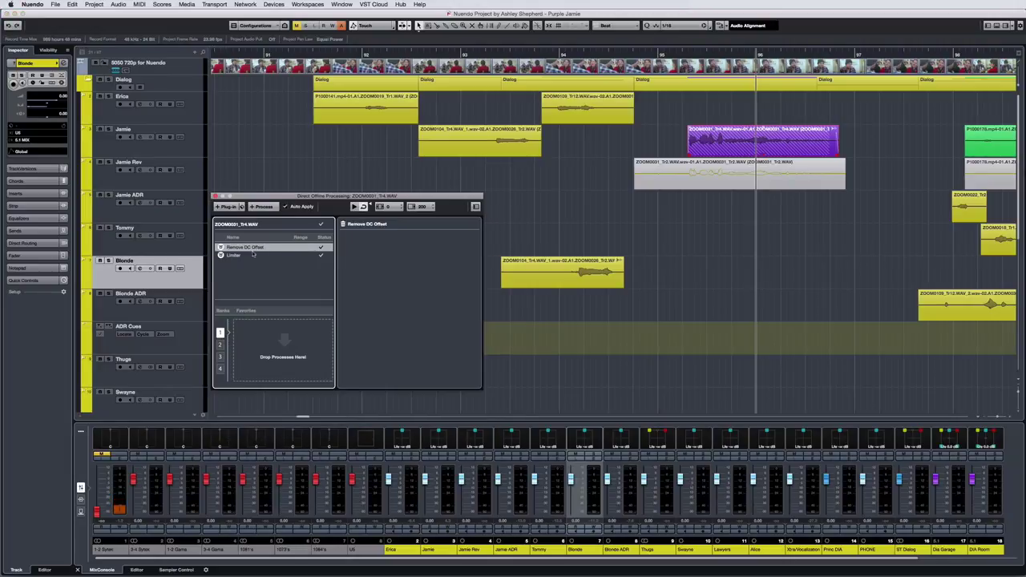
pyautogui.click(251, 256)
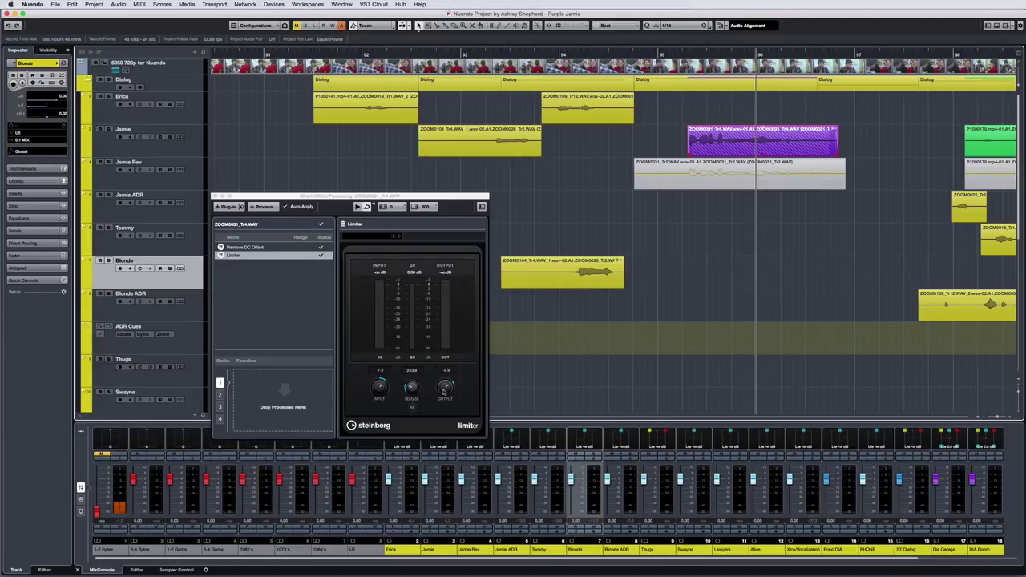
pyautogui.moveTo(444, 391); pyautogui.dragTo(444, 425)
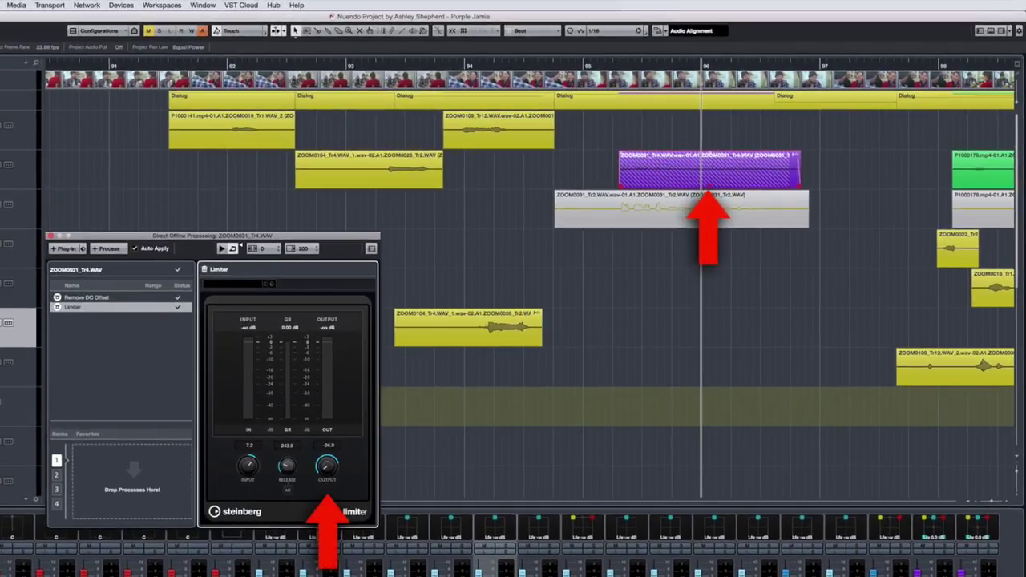
pyautogui.moveTo(330, 471); pyautogui.dragTo(322, 373)
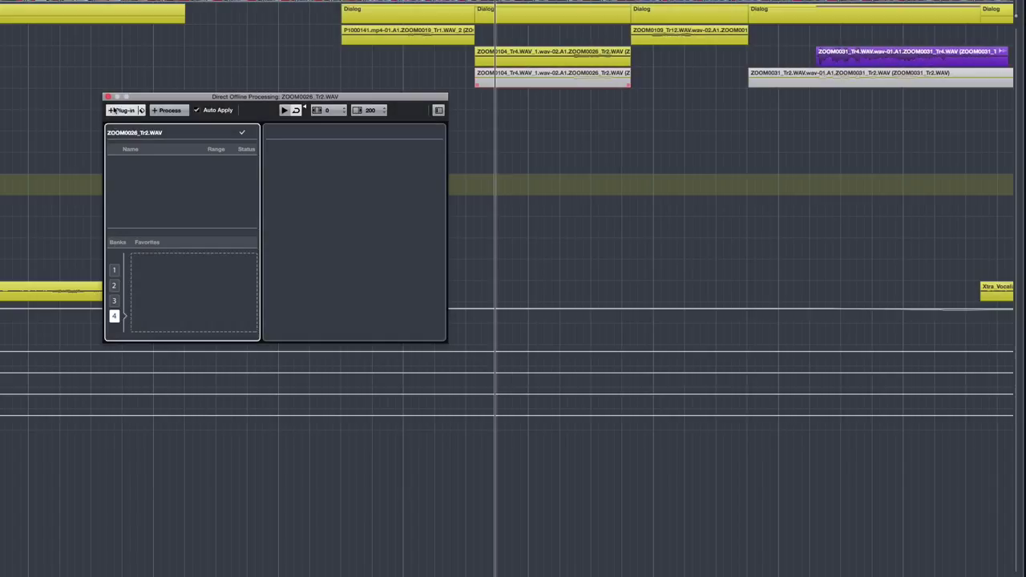
pyautogui.click(124, 110)
# Add a Compressor with threshold about -35 dB, followed by Normalize, to the clip
pyautogui.click(258, 187)
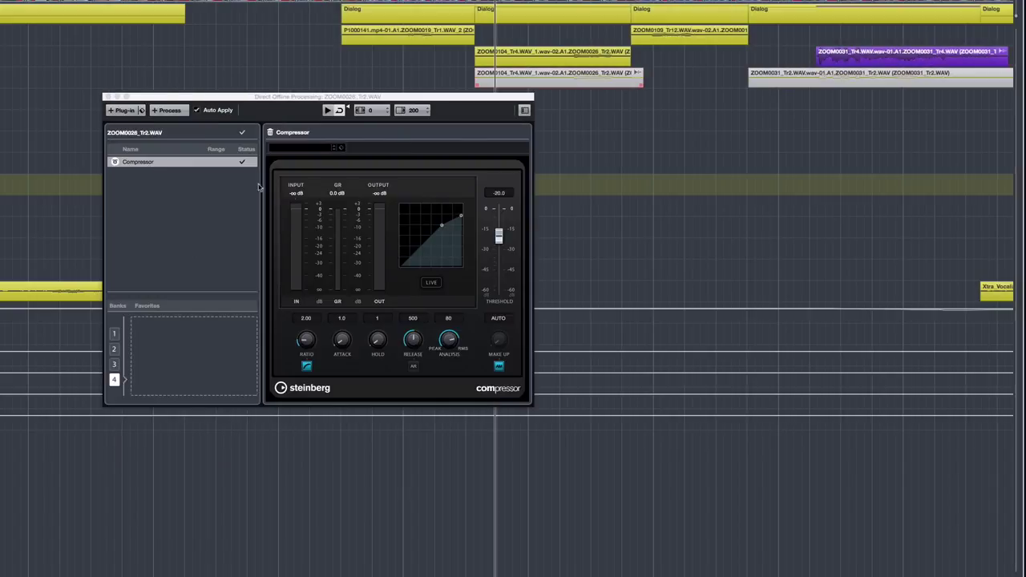
pyautogui.moveTo(440, 225); pyautogui.dragTo(426, 241)
pyautogui.click(169, 110)
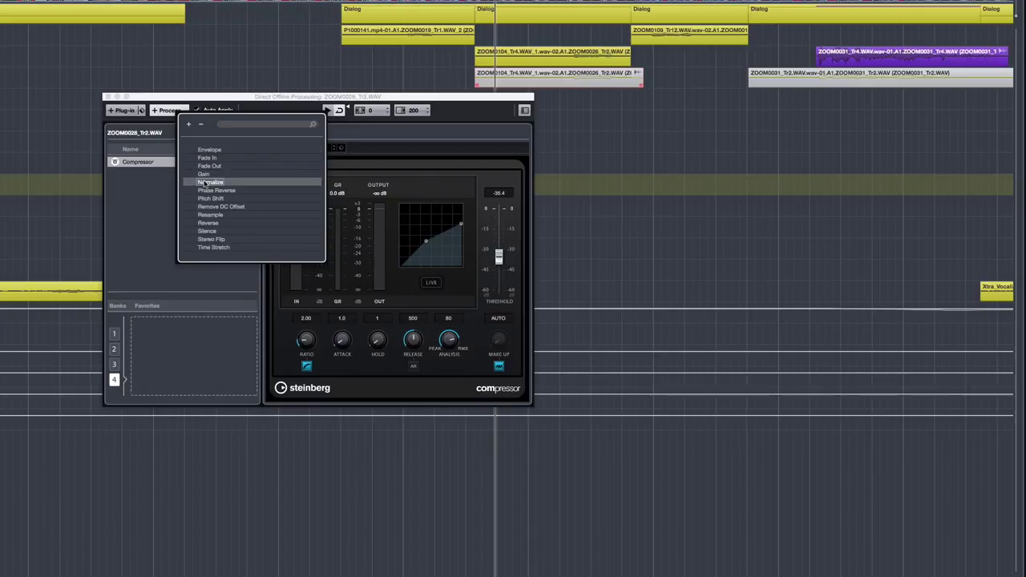
pyautogui.click(205, 183)
# Save Compressor and Normalize as the favourite 'Dial boost2' and apply it to the clip
pyautogui.keyDown('shift'); pyautogui.click(147, 163); pyautogui.keyUp('shift')
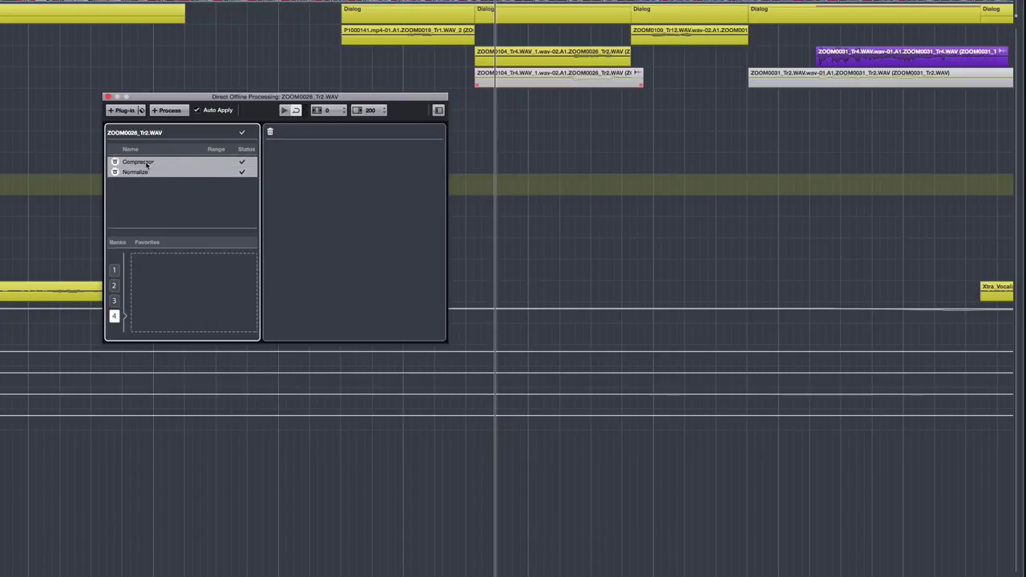
pyautogui.moveTo(146, 164); pyautogui.dragTo(142, 315)
pyautogui.write('Dia')
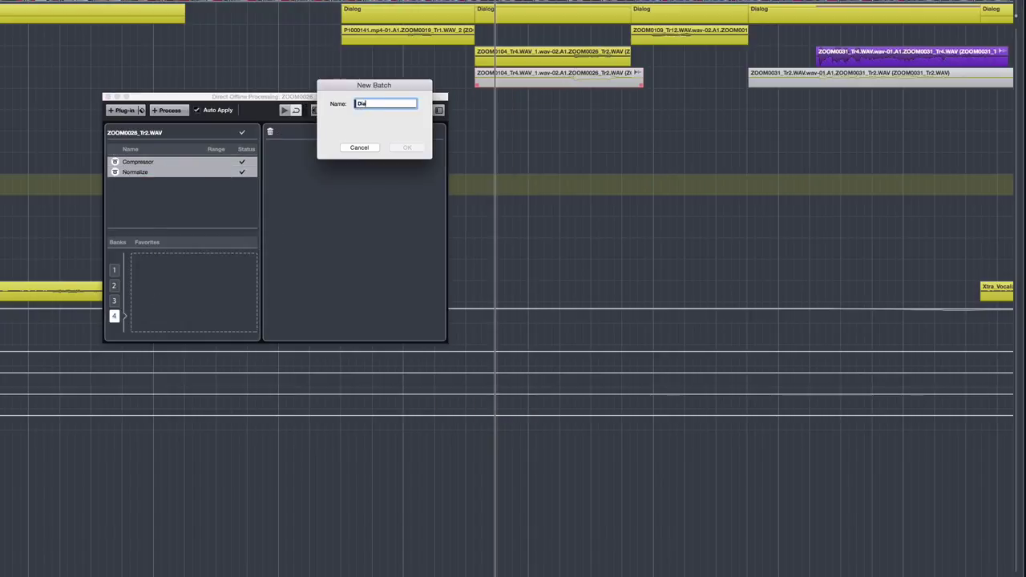
pyautogui.write('l boost2')
pyautogui.press('Return')
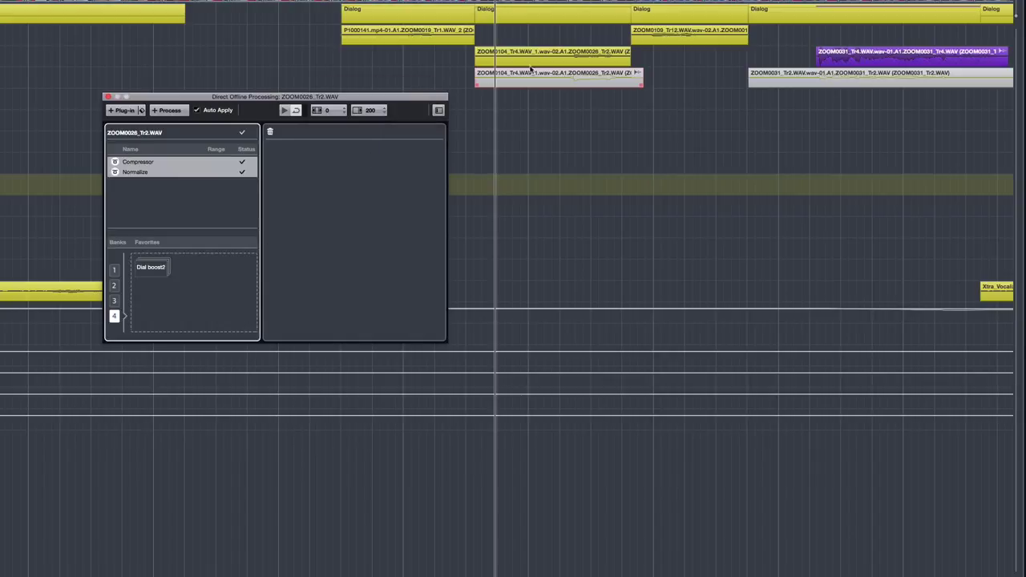
pyautogui.click(150, 267)
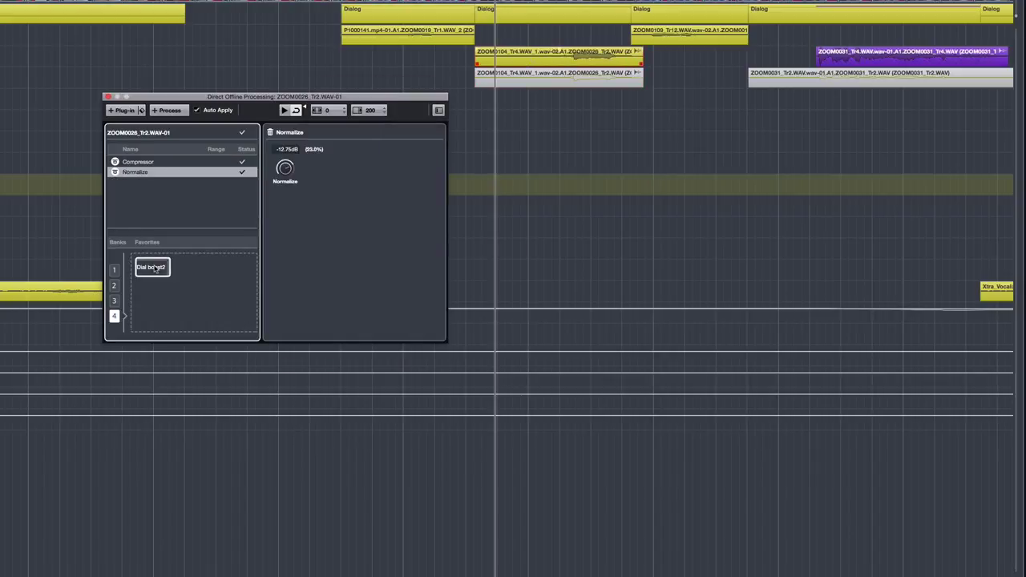
# Stack the Gun Shot and bank 1 favourite chains, then boost expander band 2 by about 7 dB
pyautogui.click(114, 301)
pyautogui.click(114, 285)
pyautogui.click(149, 267)
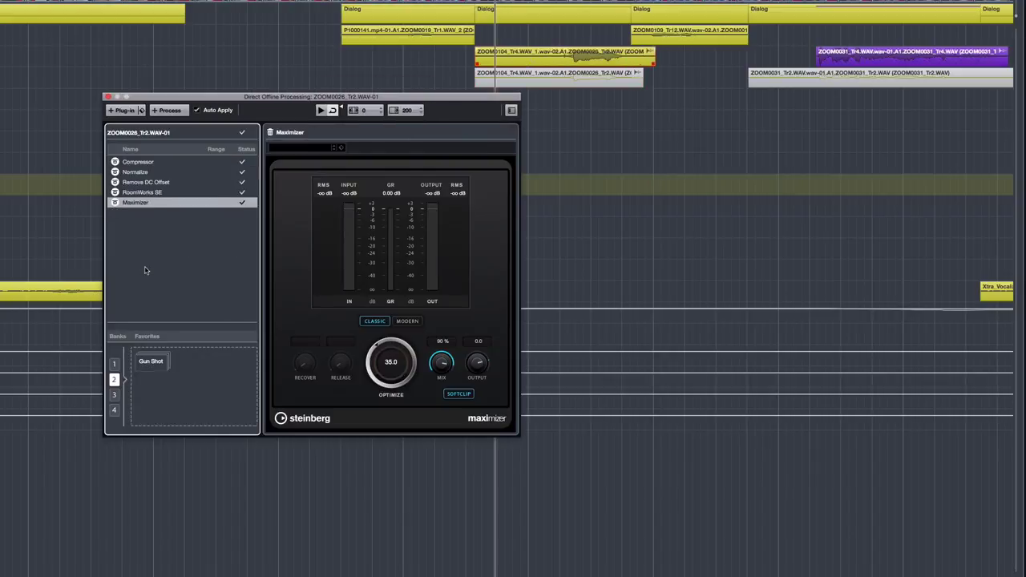
pyautogui.click(114, 365)
pyautogui.click(151, 362)
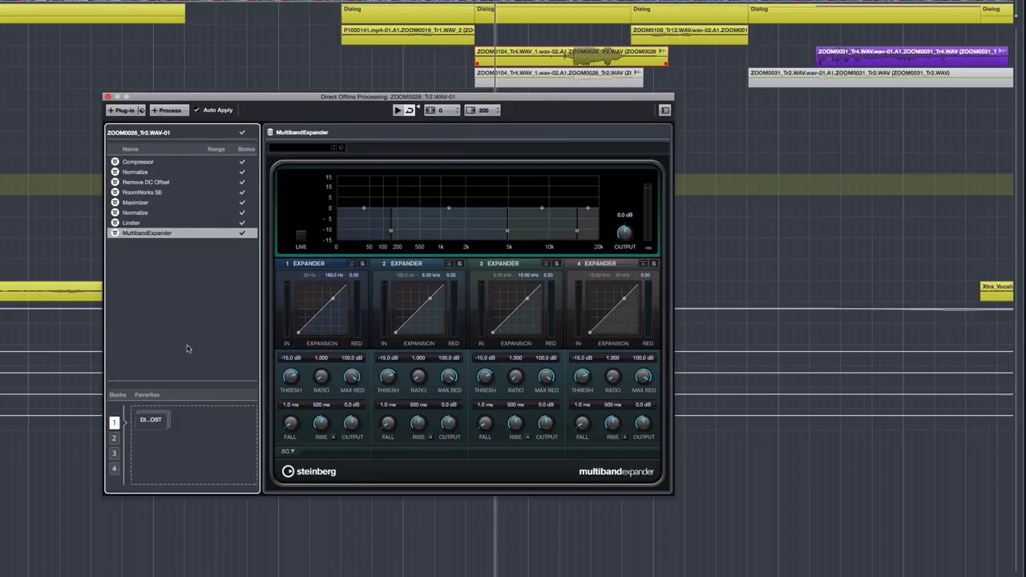
pyautogui.moveTo(449, 209); pyautogui.dragTo(449, 193)
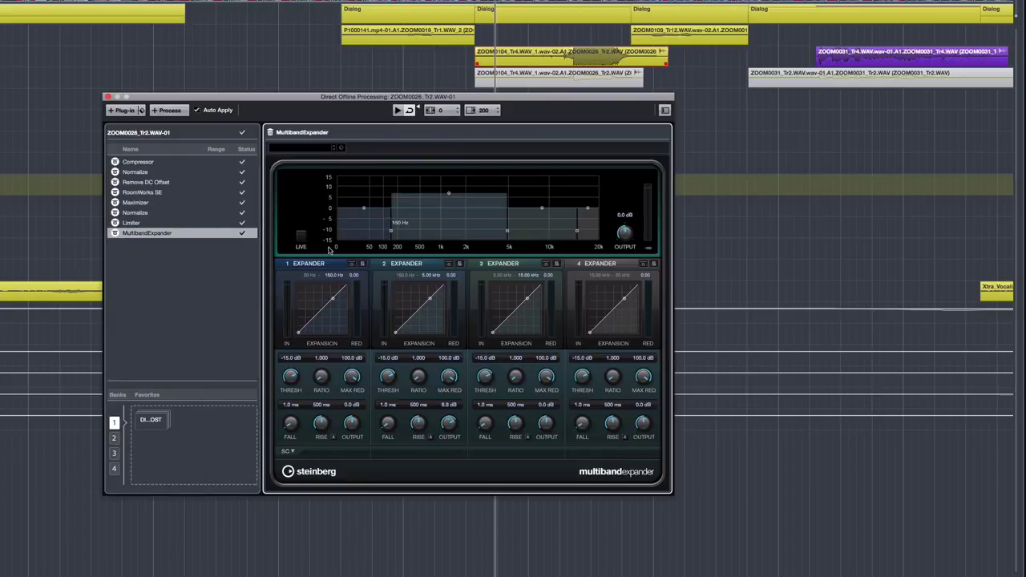
pyautogui.click(204, 305)
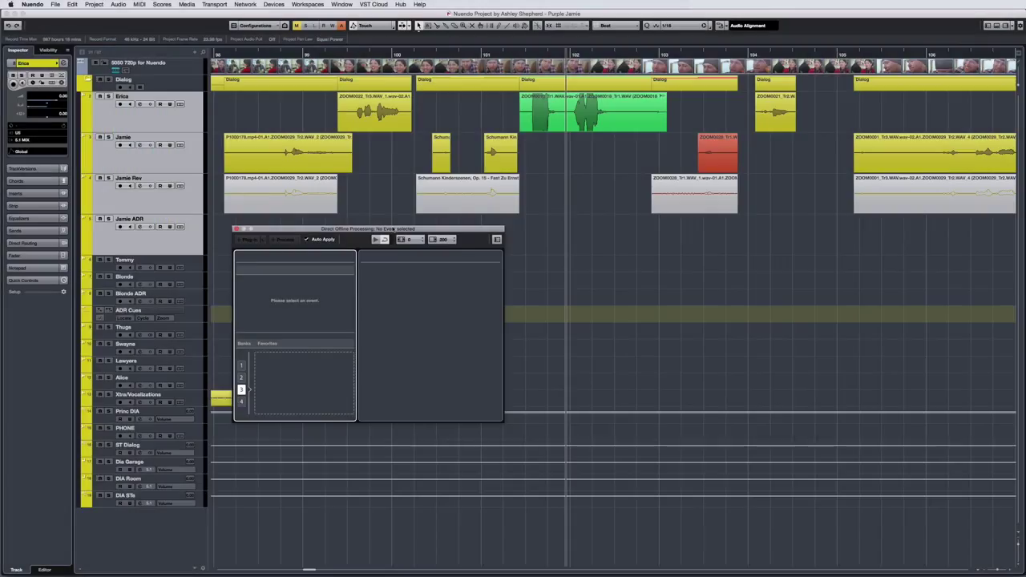
# Save the ZOOM0018_Tr1 clip's Normalize and MultibandExpander pair as the Dial Boost3 favourite
pyautogui.click(571, 116)
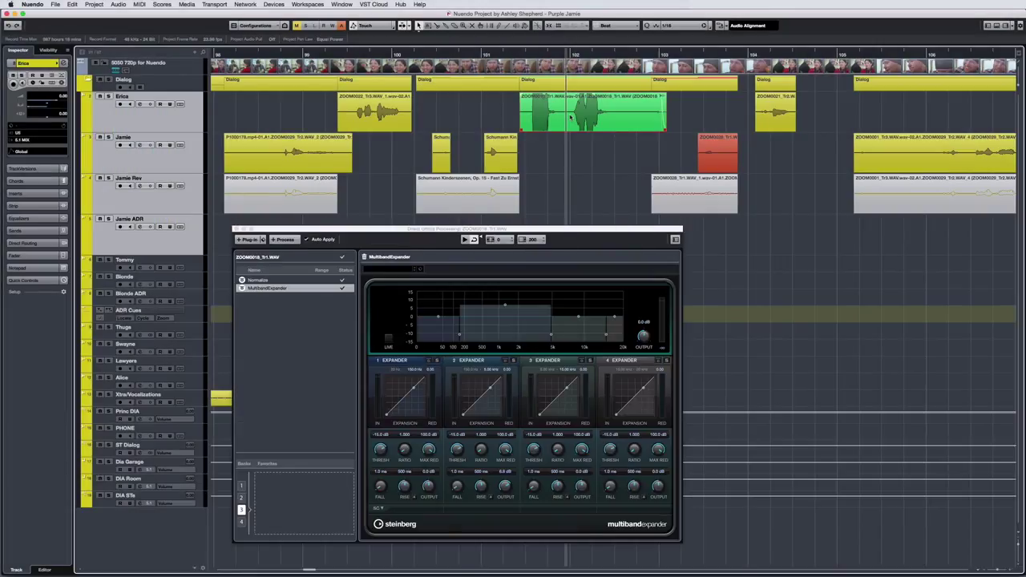
pyautogui.click(325, 279)
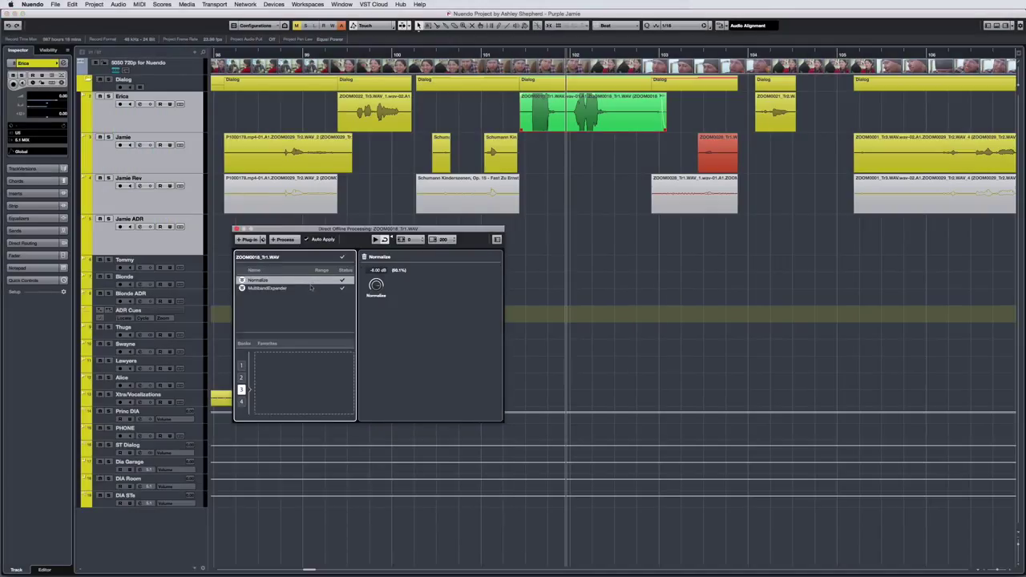
pyautogui.click(311, 287)
pyautogui.keyDown('shift'); pyautogui.click(311, 280); pyautogui.keyUp('shift')
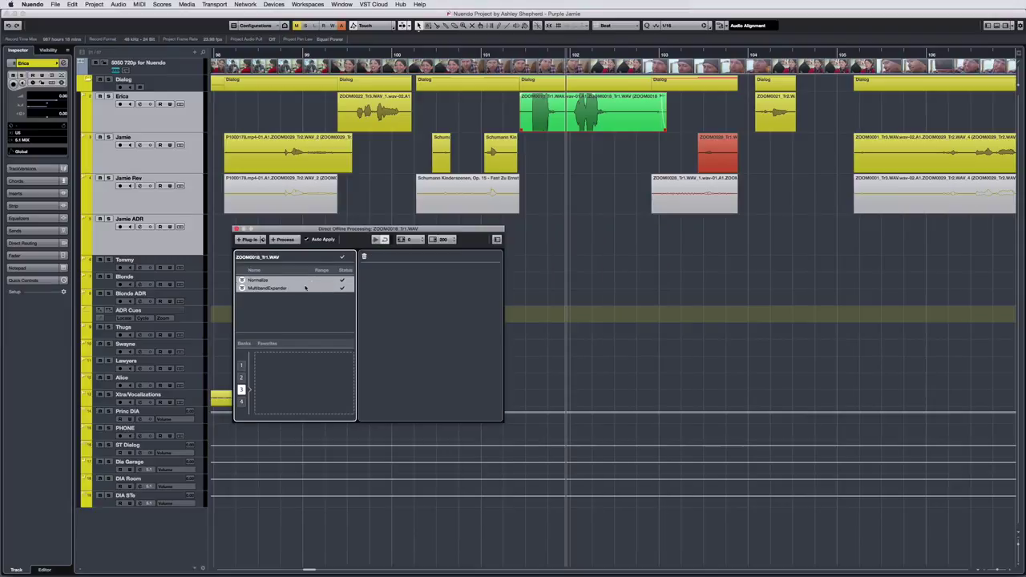
pyautogui.click(280, 390)
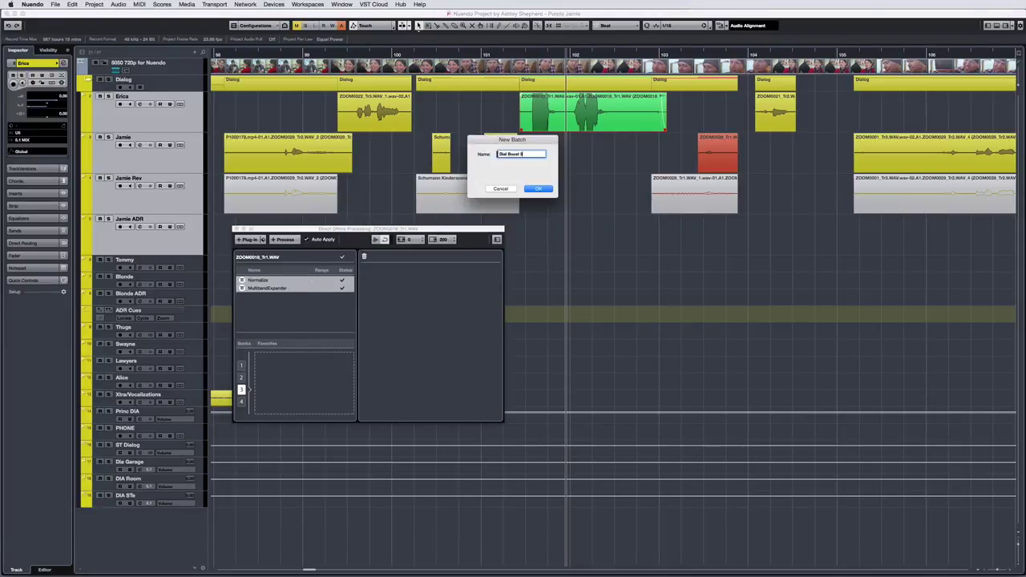
pyautogui.press('Return')
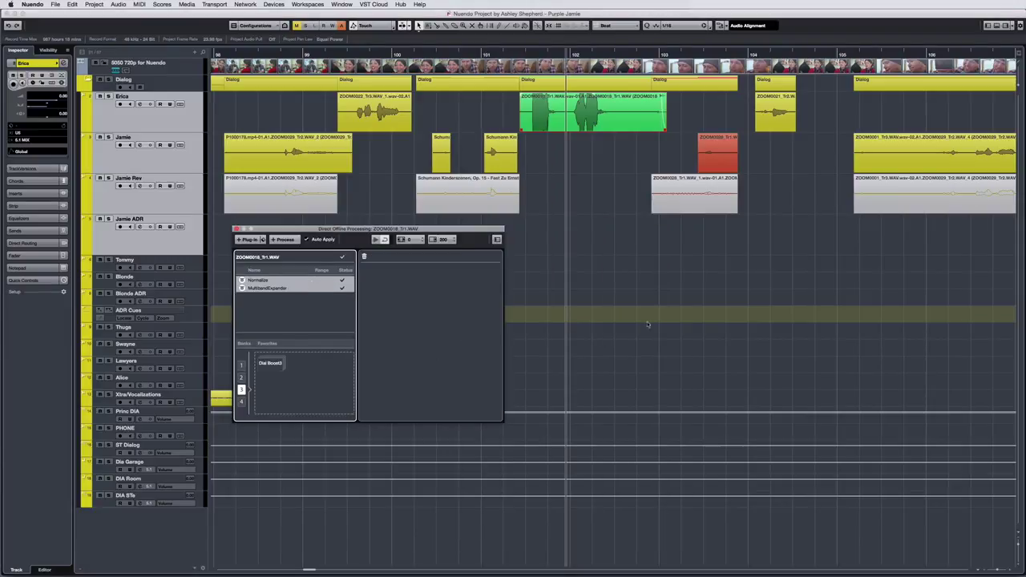
# Apply the Dial Boost3 favourite to the ZOOM0021 clip and the selected dialog clips
pyautogui.click(771, 124)
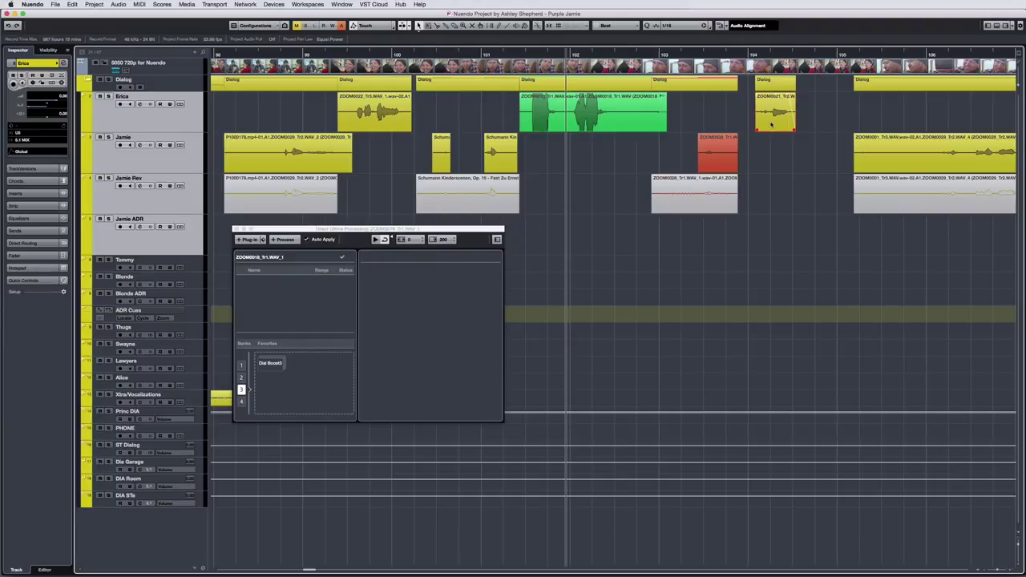
pyautogui.click(271, 364)
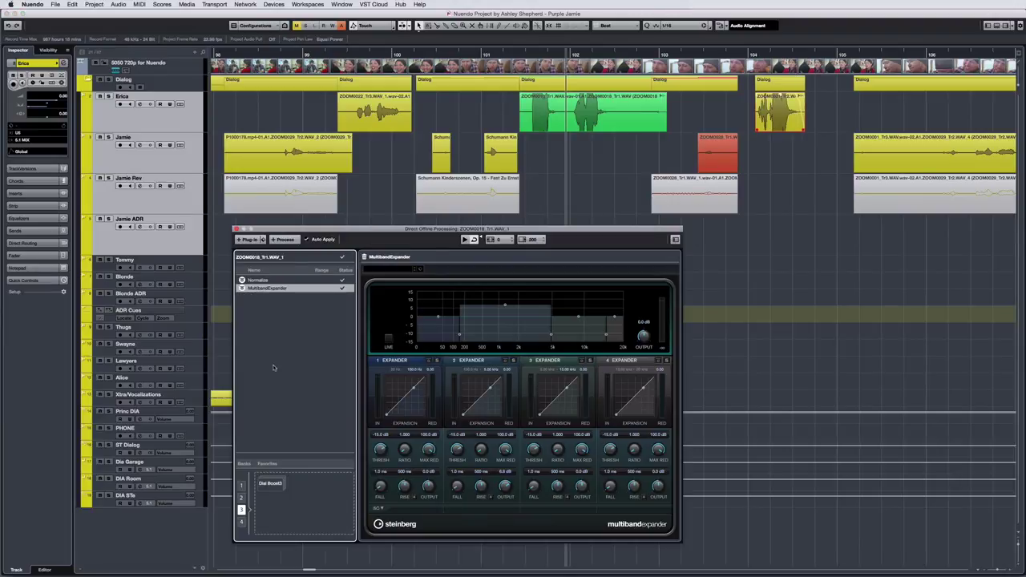
pyautogui.moveTo(278, 112); pyautogui.dragTo(928, 202)
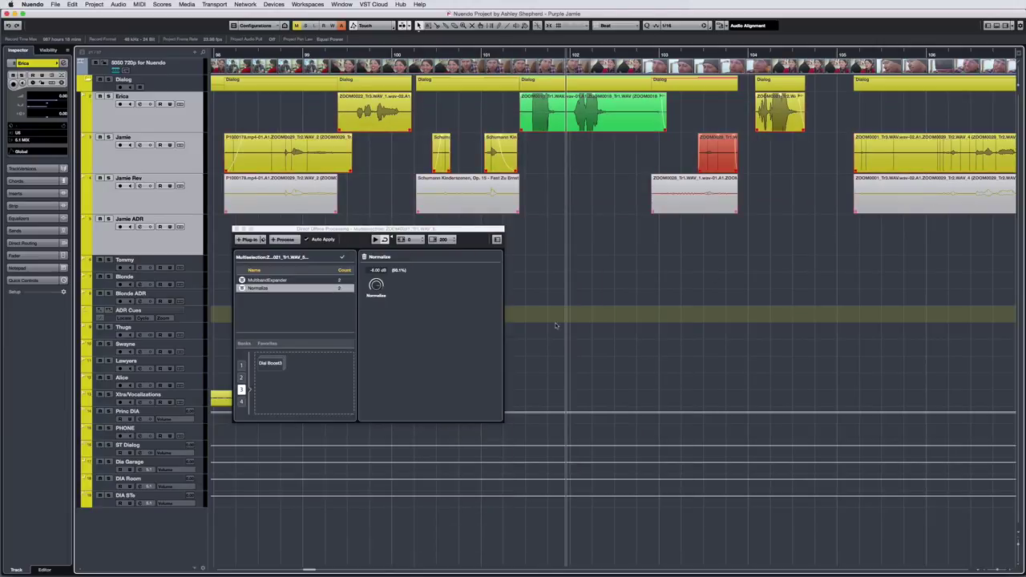
pyautogui.click(275, 364)
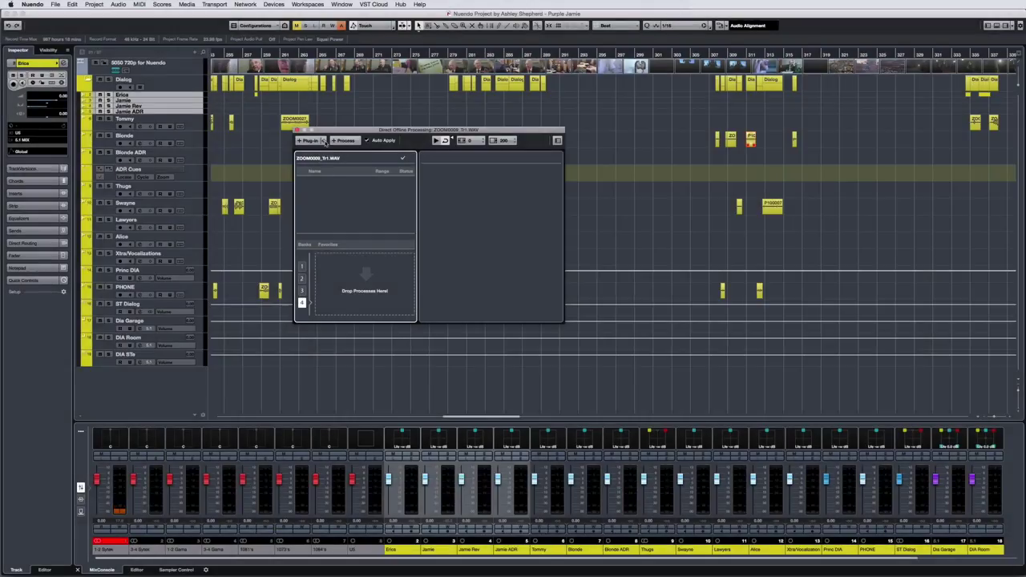
# Load the Crusher FX chain preset and save its three processes as the 'Crusher' favourite batch
pyautogui.click(324, 141)
pyautogui.click(362, 145)
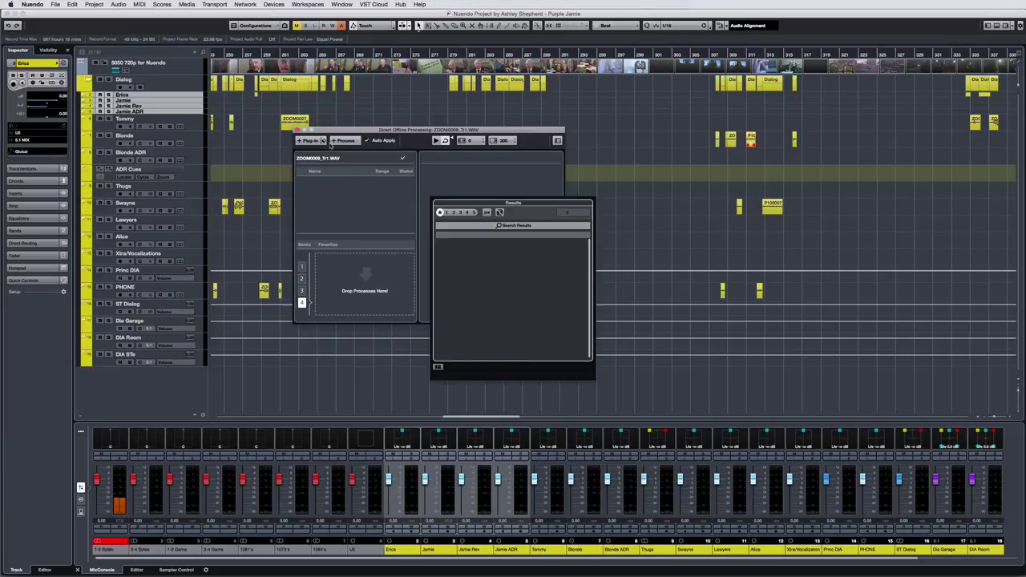
pyautogui.doubleClick(483, 246)
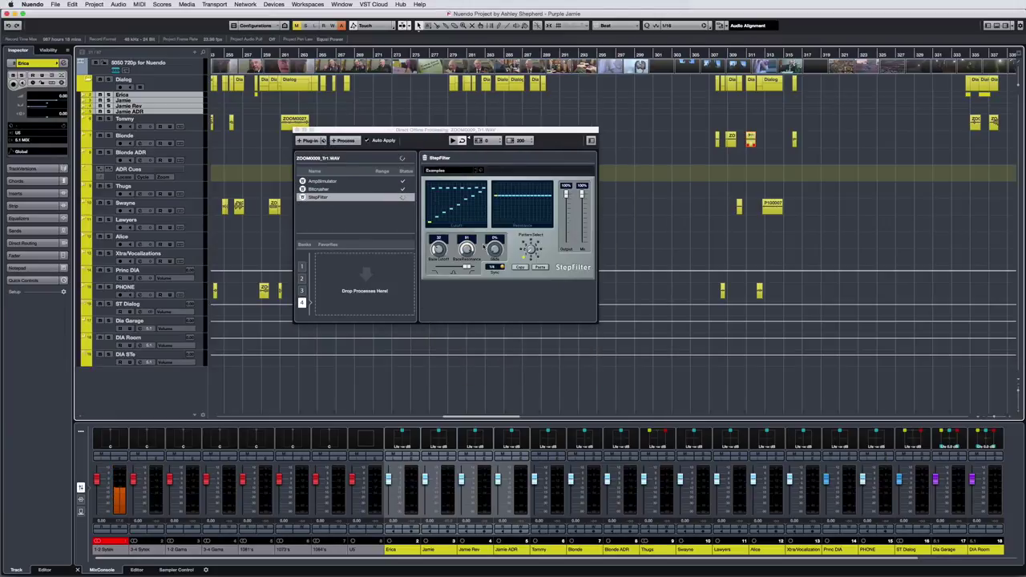
pyautogui.hotkey('ctrl', 'a')
pyautogui.moveTo(340, 188); pyautogui.dragTo(334, 279)
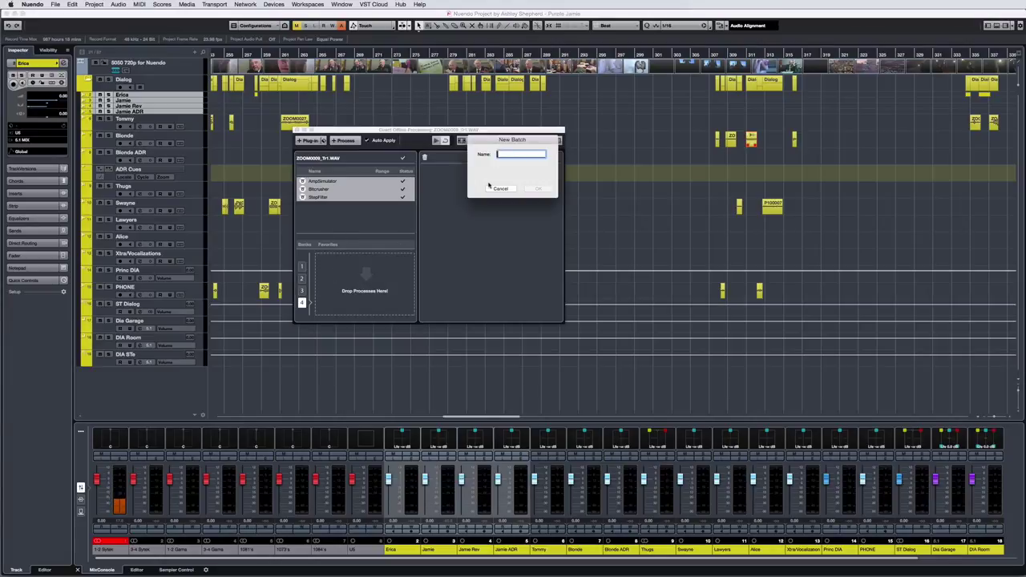
pyautogui.write('Crusher')
pyautogui.press('Return')
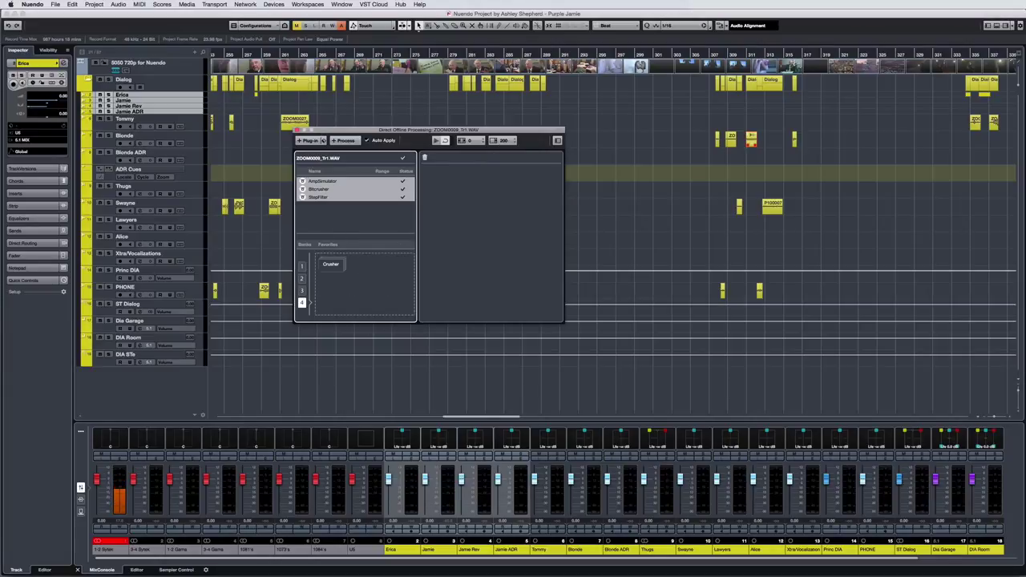
# Clear the process list and load AmpSimulator, ModMachine and Limiter from a track preset
pyautogui.click(424, 157)
pyautogui.click(324, 141)
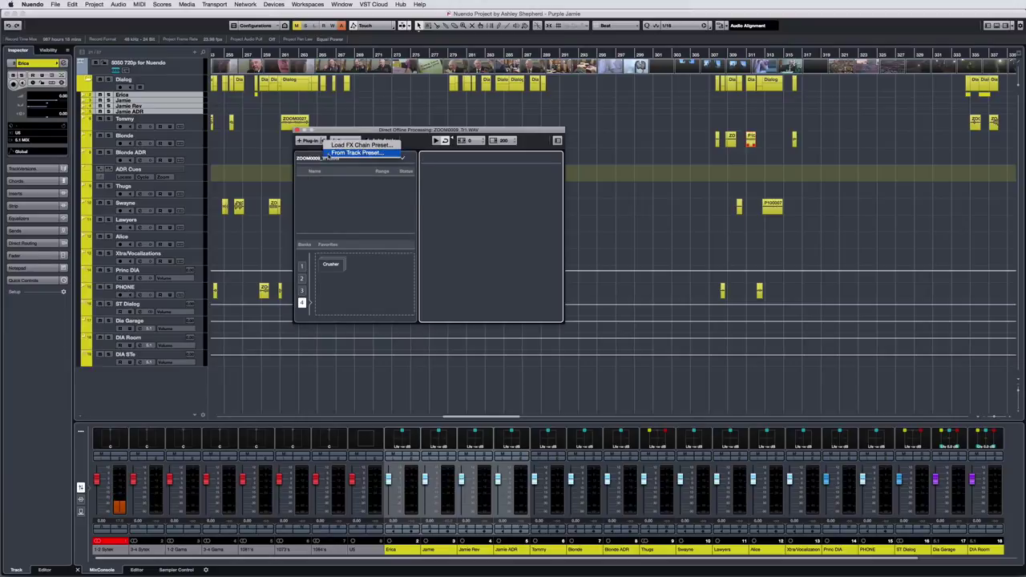
pyautogui.click(333, 154)
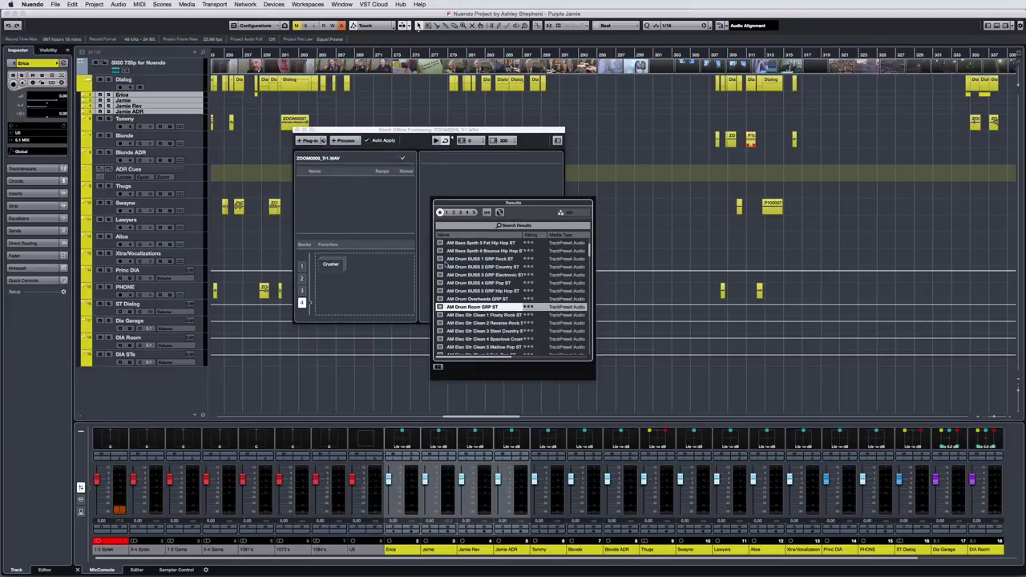
pyautogui.doubleClick(445, 266)
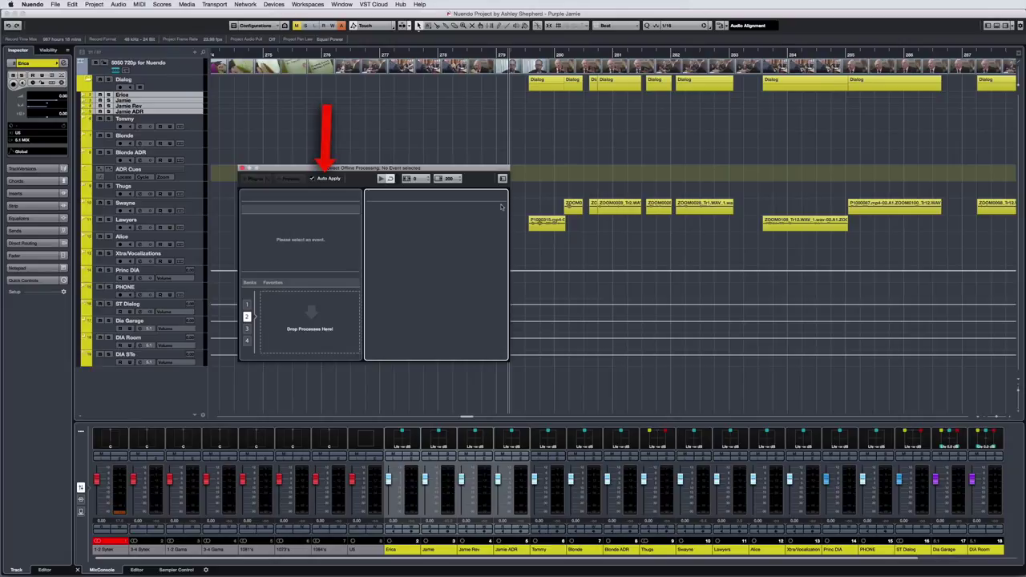
# Add an auto-applied Limiter to six selected dialog clips
pyautogui.moveTo(519, 170); pyautogui.dragTo(937, 244)
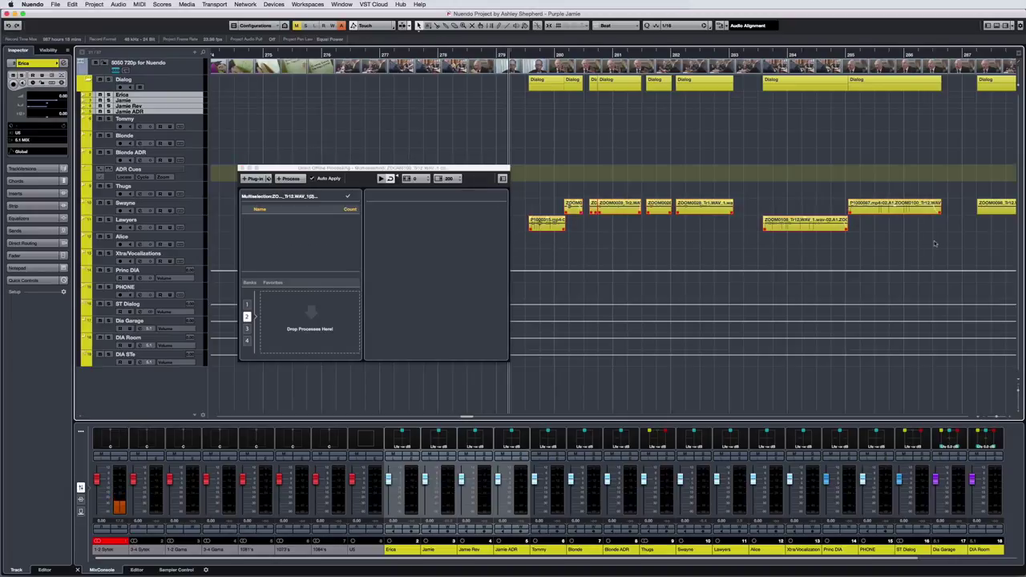
pyautogui.click(255, 180)
pyautogui.click(282, 264)
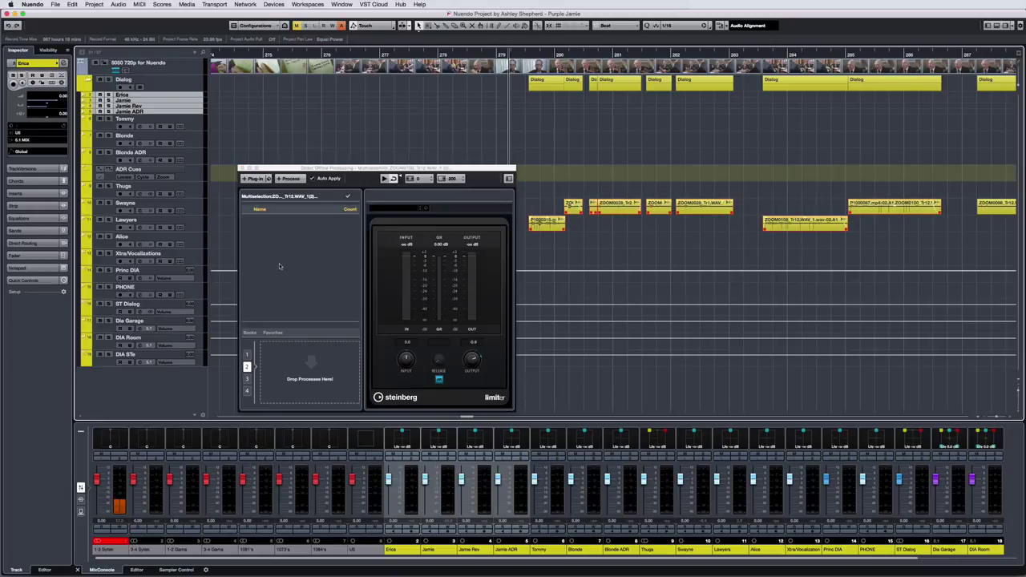
# Adjust the Limiter output during playback, ending at about -0.2 dB
pyautogui.click(471, 356)
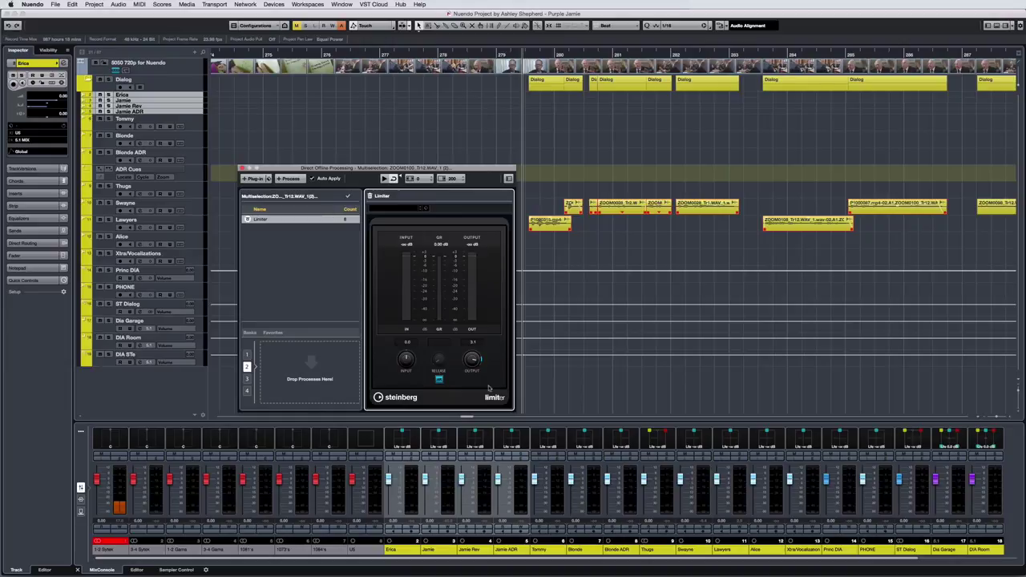
pyautogui.moveTo(488, 389); pyautogui.dragTo(463, 391)
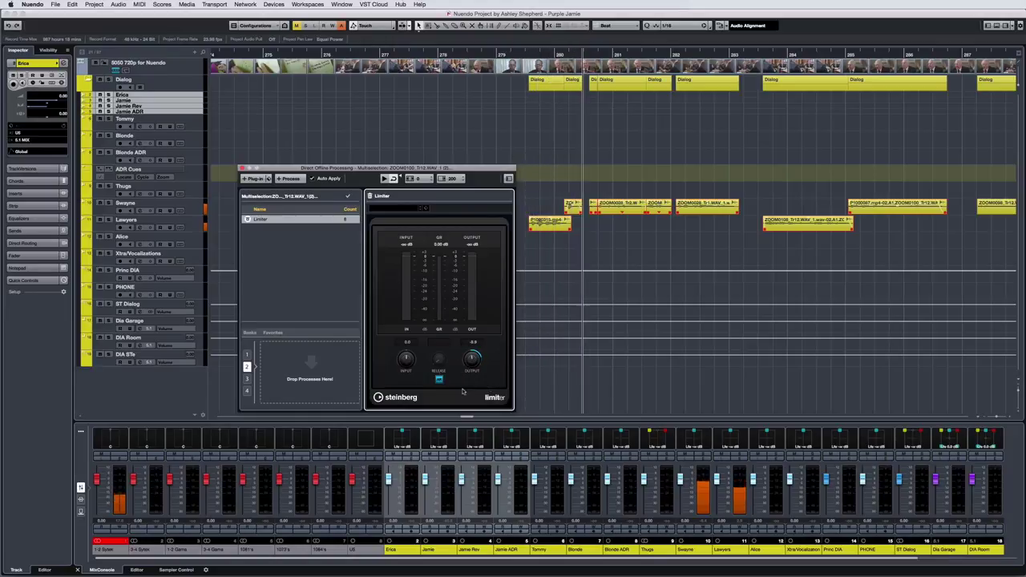
pyautogui.scroll(10, 469, 364)
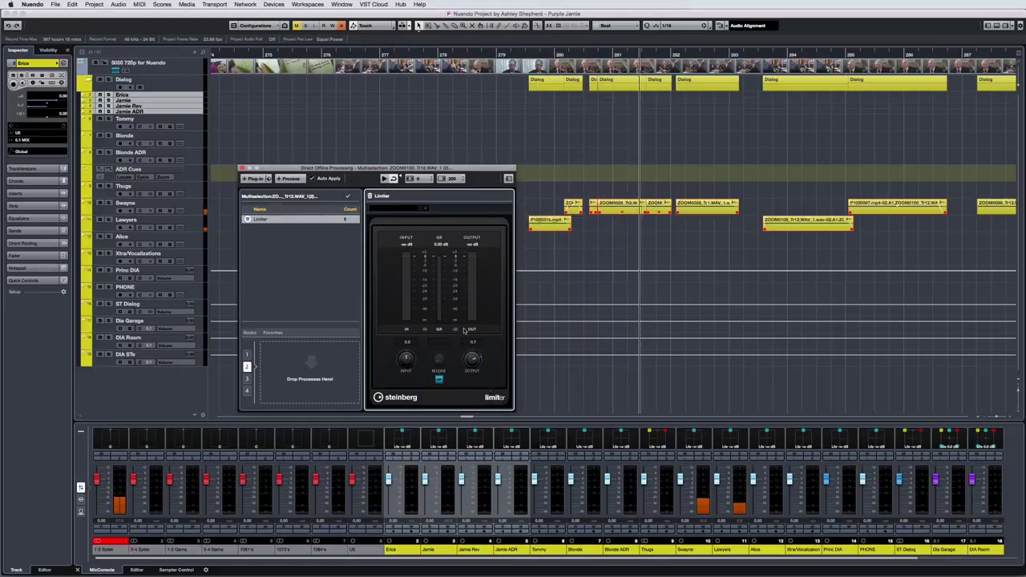
pyautogui.scroll(5, 469, 365)
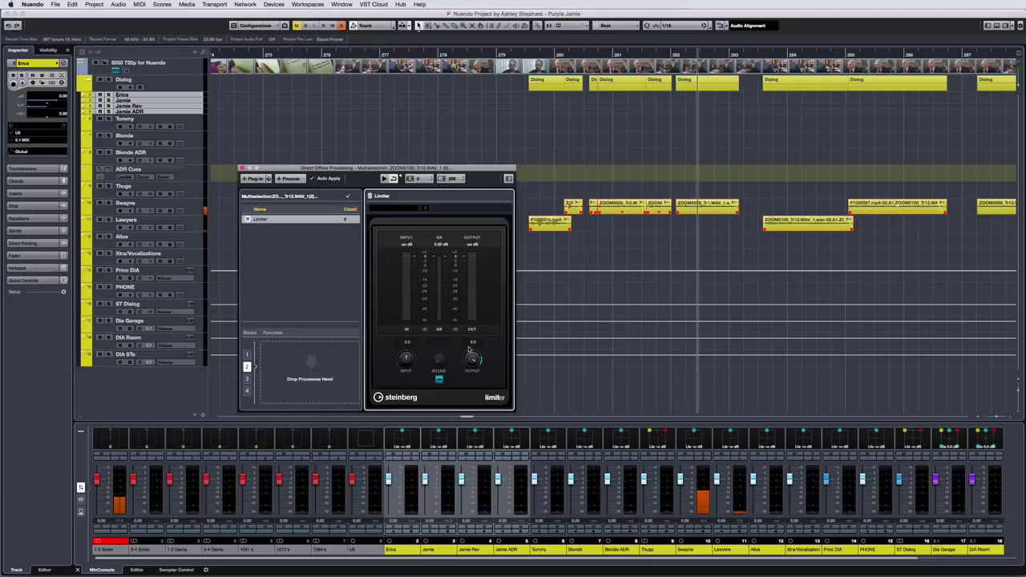
pyautogui.scroll(-6, 470, 356)
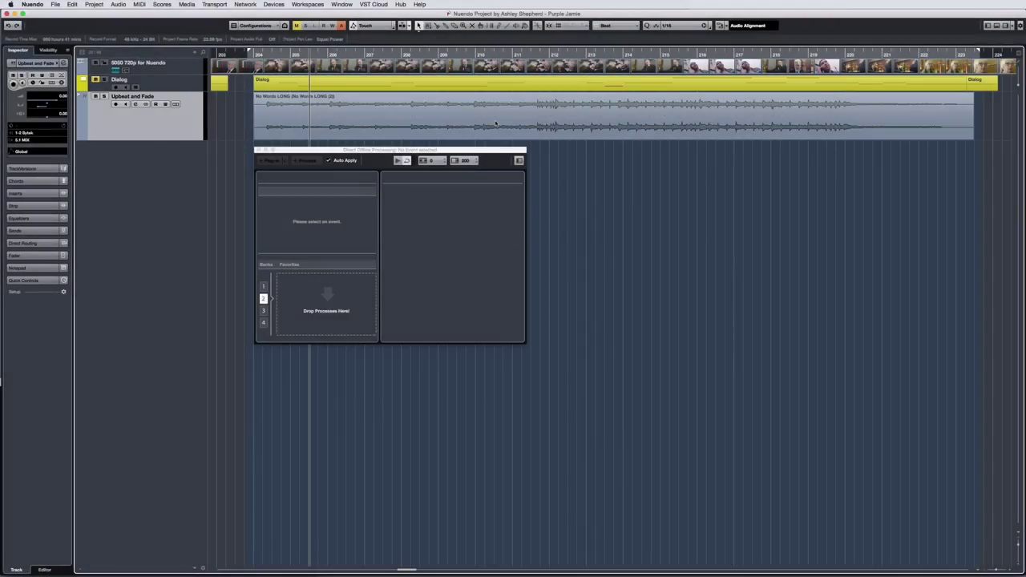
# With Auto Apply off, add a MultibandCompressor to No Words LONG (2) and preview it
pyautogui.click(495, 123)
pyautogui.click(329, 160)
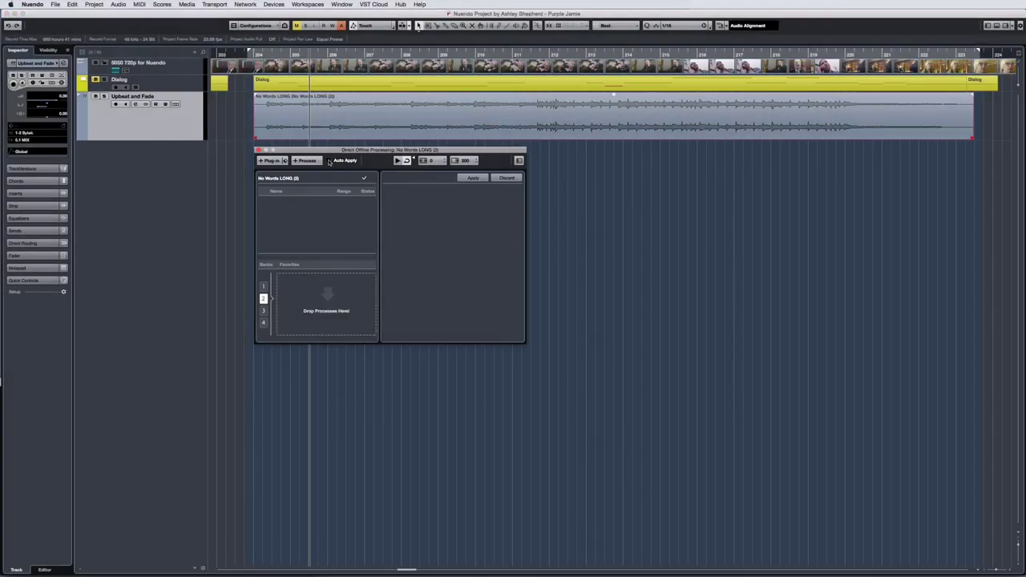
pyautogui.click(272, 161)
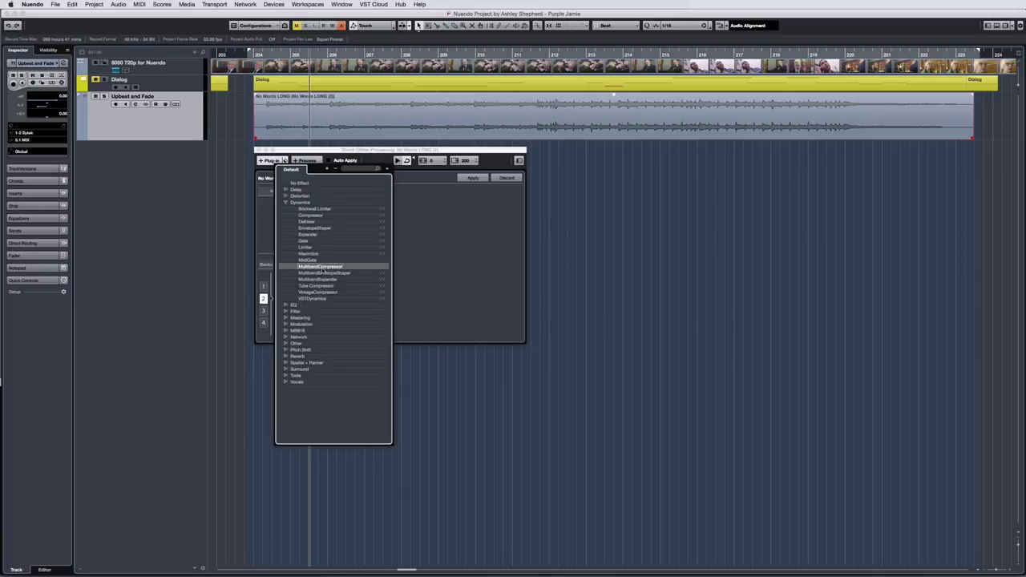
pyautogui.click(321, 267)
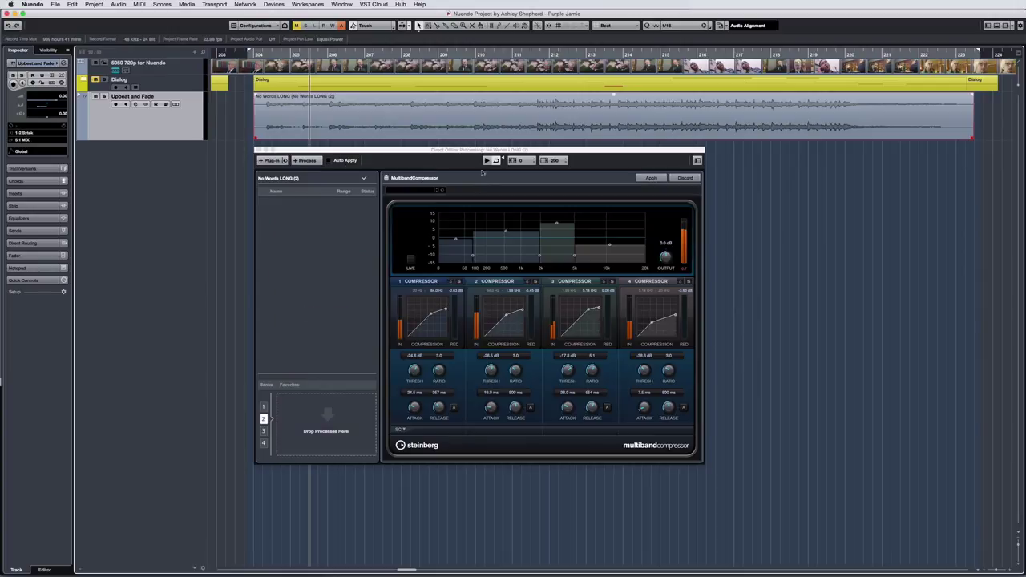
pyautogui.click(486, 162)
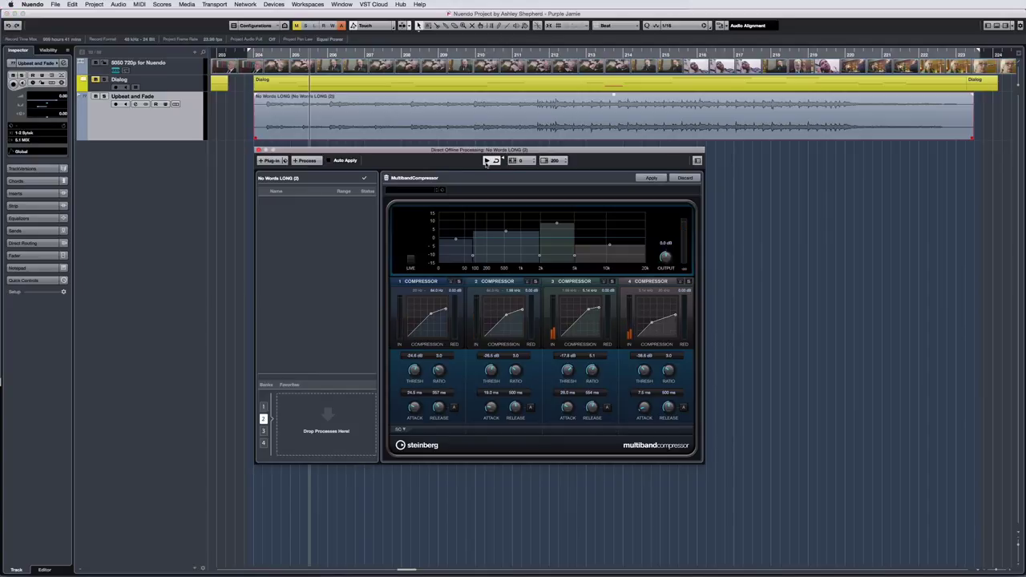
# Lower band 2 to -7 dB, move the crossover to about 1 kHz, raise band 4, and apply
pyautogui.moveTo(505, 232)
pyautogui.mouseDown()
pyautogui.moveTo(505, 251)
pyautogui.moveTo(505, 224)
pyautogui.mouseUp()
pyautogui.moveTo(539, 255); pyautogui.dragTo(533, 231)
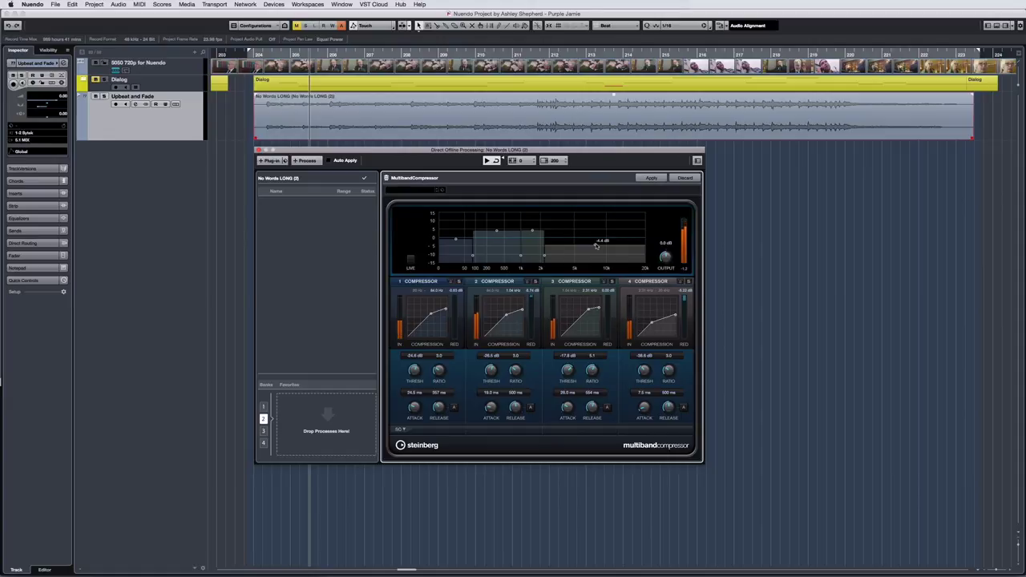
pyautogui.moveTo(595, 245); pyautogui.dragTo(595, 237)
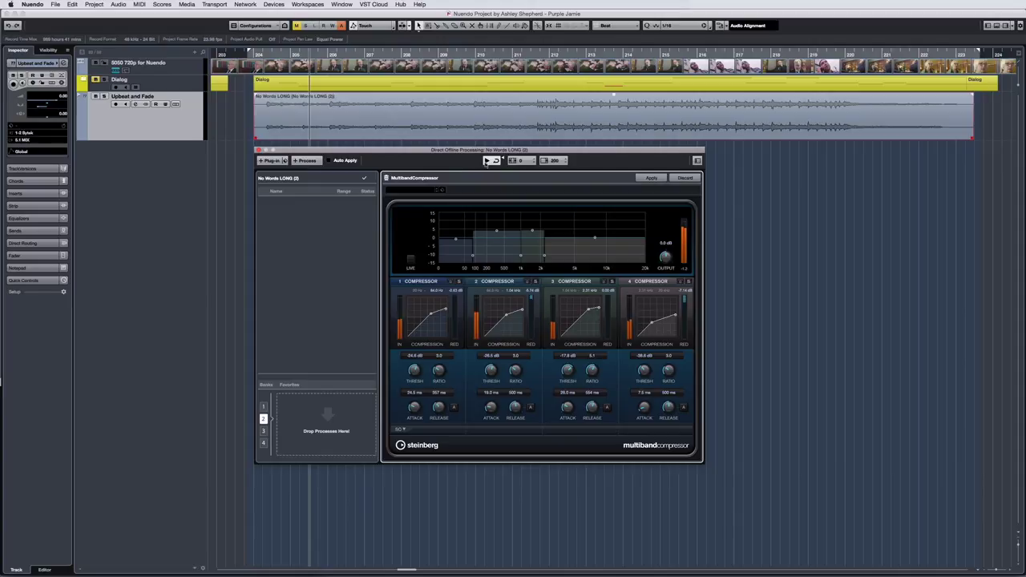
pyautogui.click(645, 178)
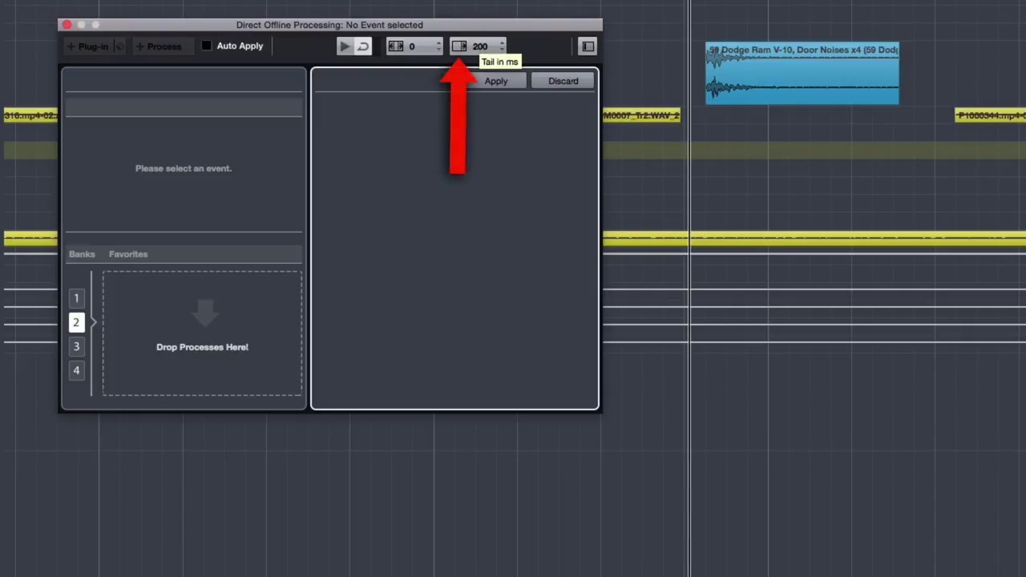
# Select the 59 Dodge Ram door-noises clip and listen to it
pyautogui.click(715, 64)
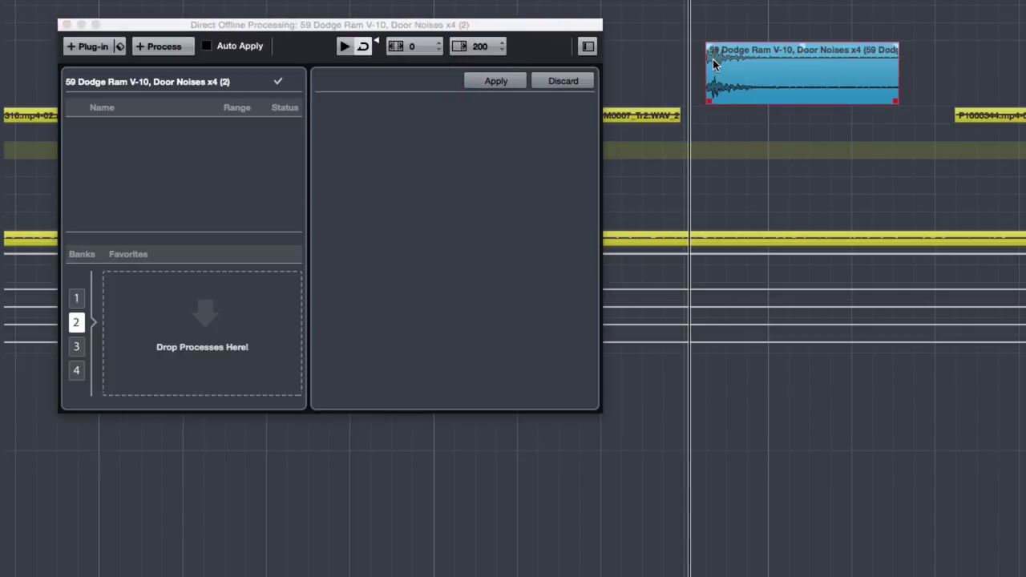
pyautogui.press('space')
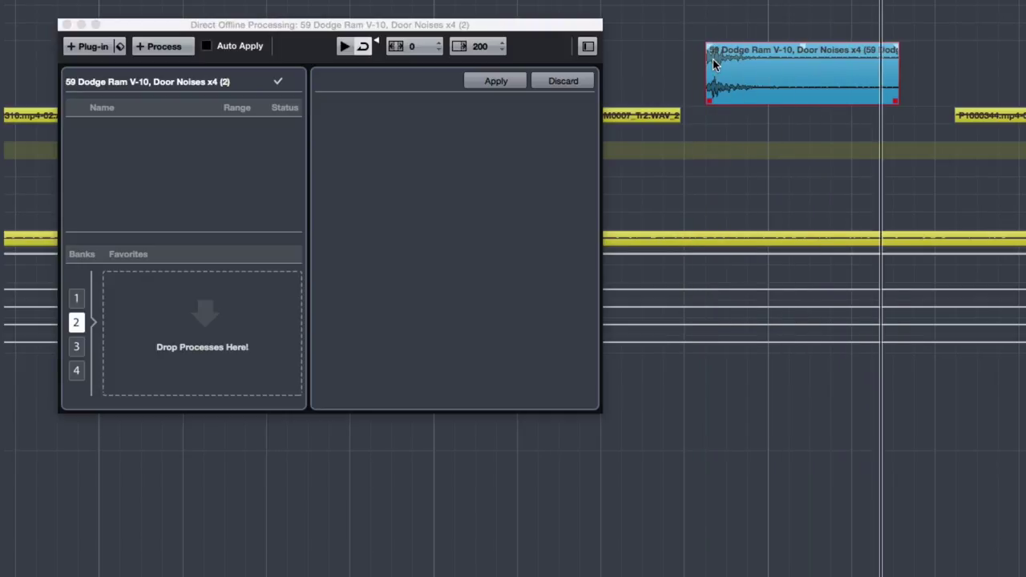
pyautogui.press('space')
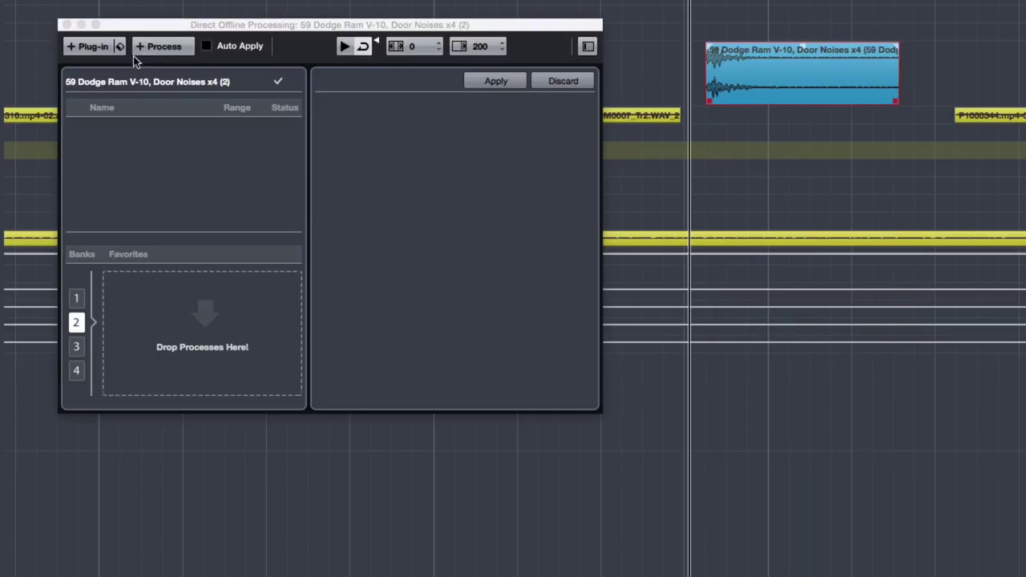
# Apply RoomWorks SE reverb with 2.40 reverb time and a 500 ms tail
pyautogui.click(90, 46)
pyautogui.click(168, 296)
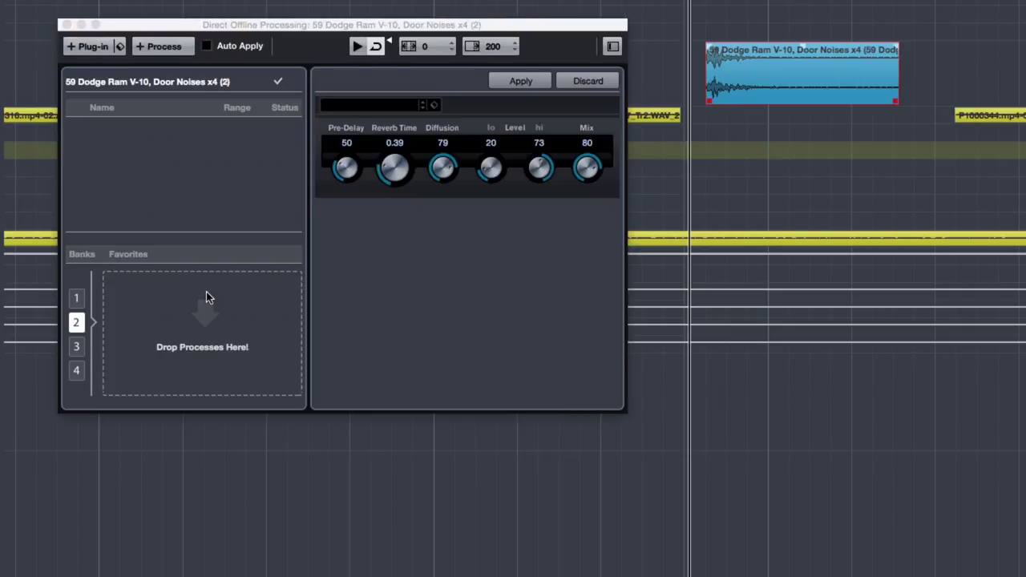
pyautogui.moveTo(387, 153); pyautogui.dragTo(404, 131)
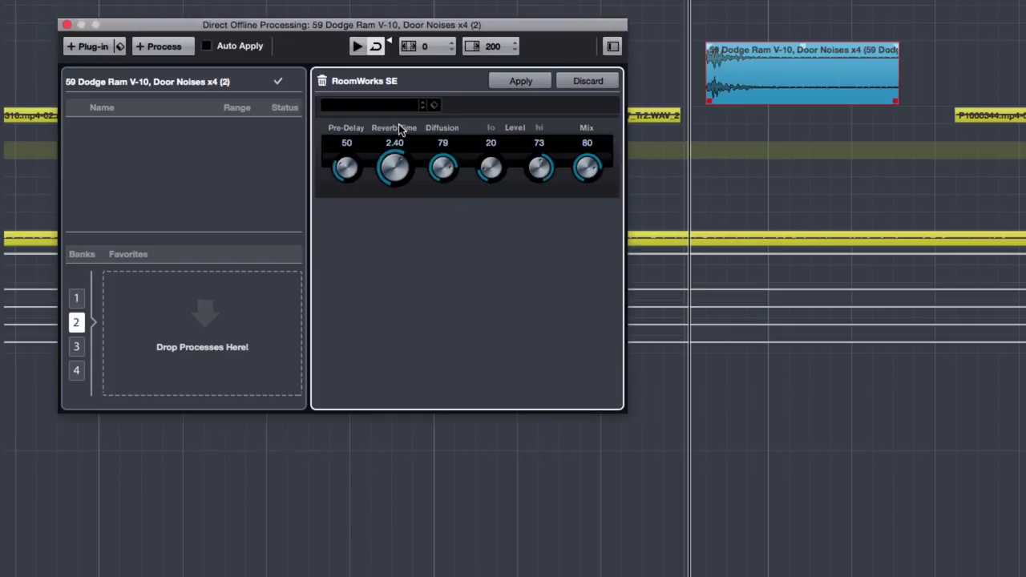
pyautogui.click(492, 48)
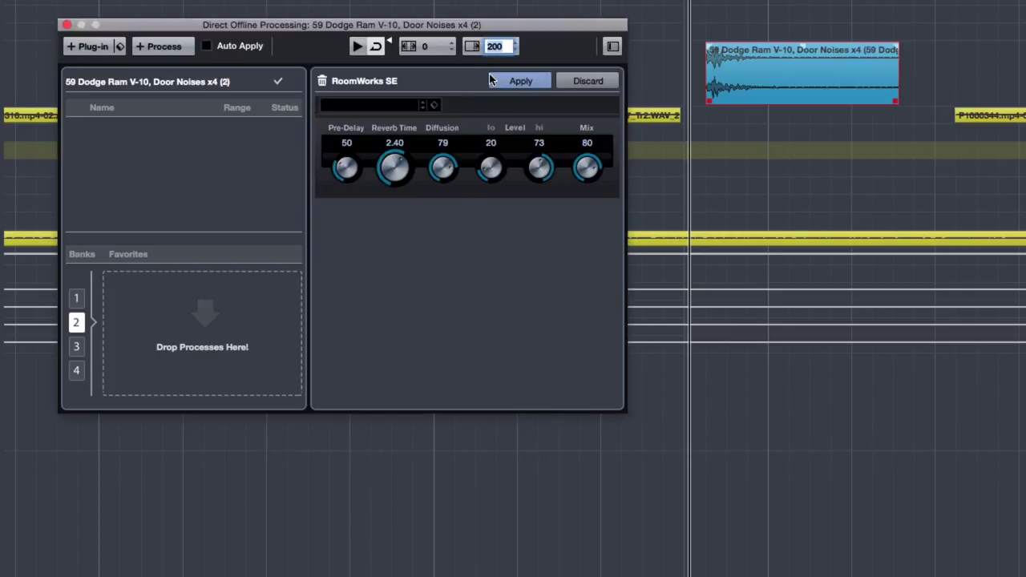
pyautogui.write('500')
pyautogui.click(521, 81)
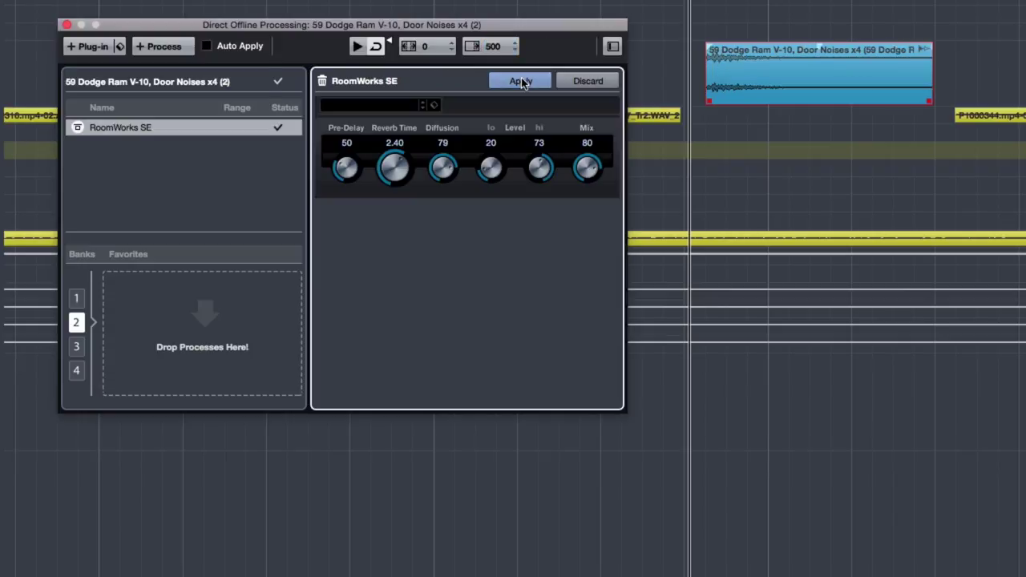